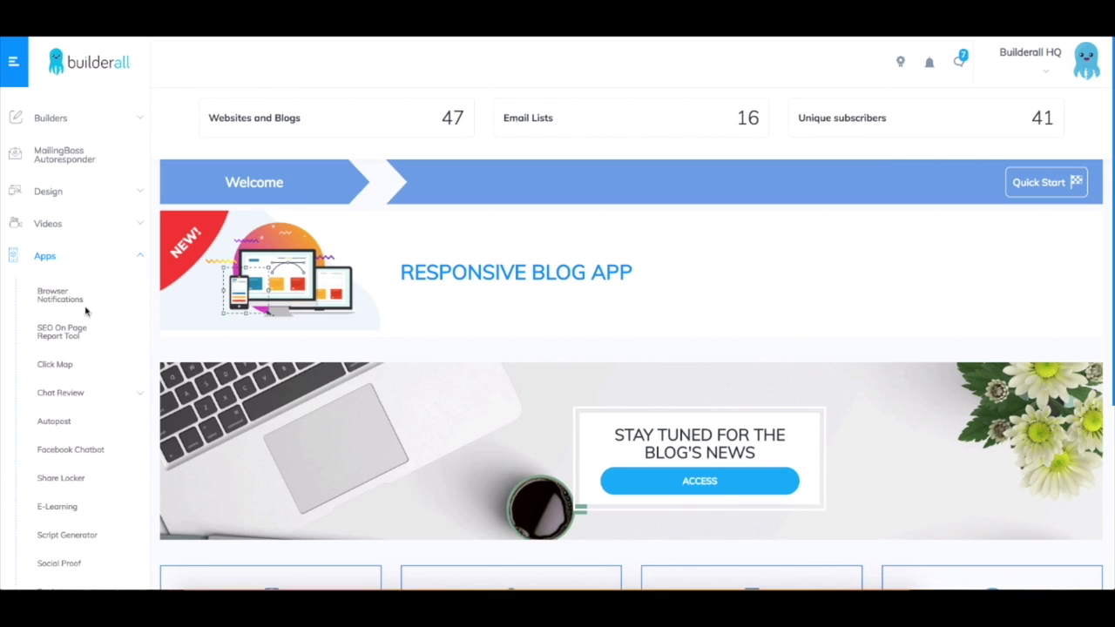
Open the Facebook Chatbot app and log in with the Facebook account
left_click(88, 459)
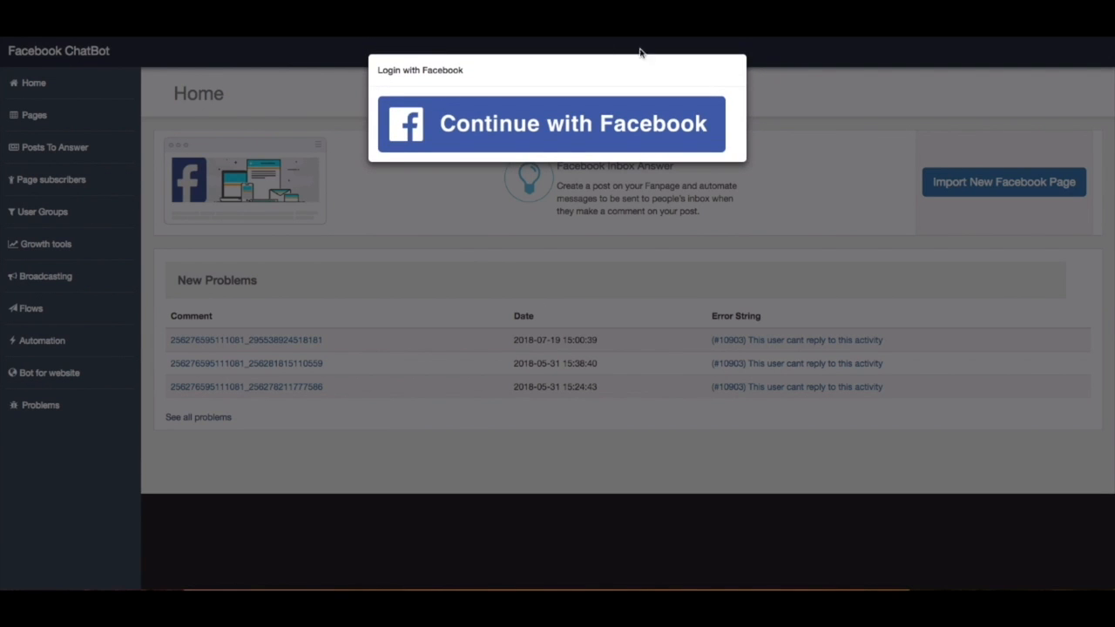
left_click(539, 149)
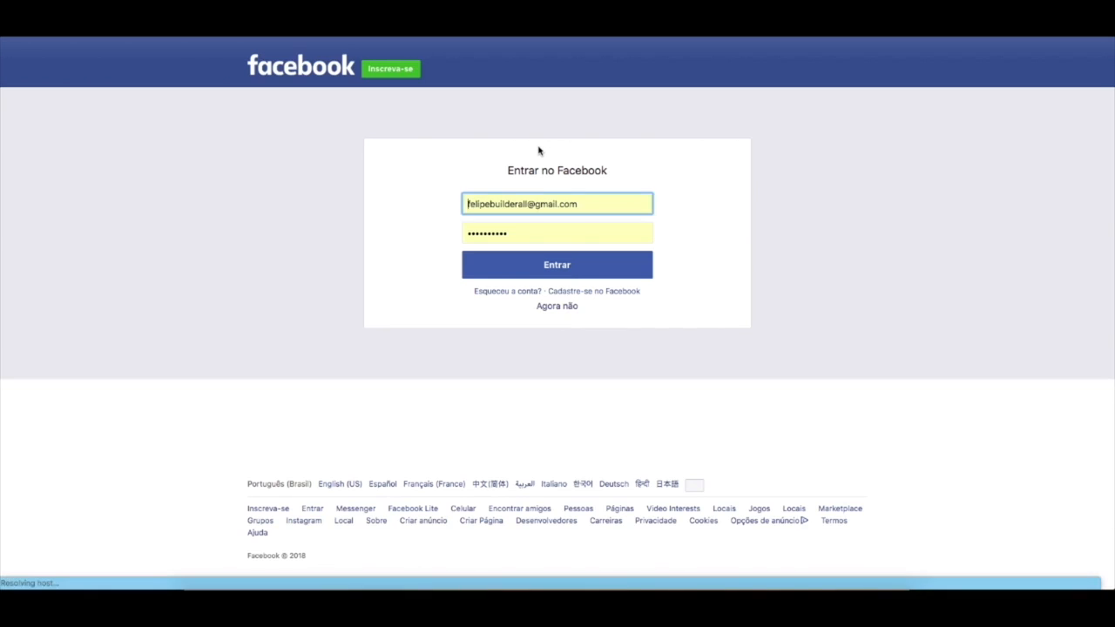
left_click(558, 265)
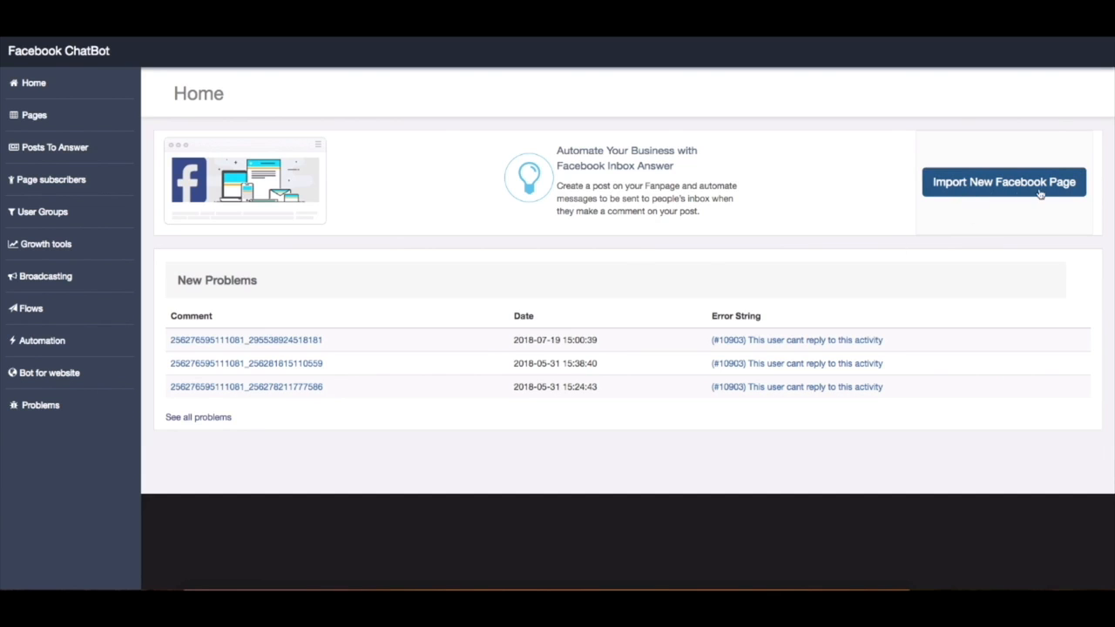
Import the Tutorial Facebook page into the chatbot account
left_click(1008, 193)
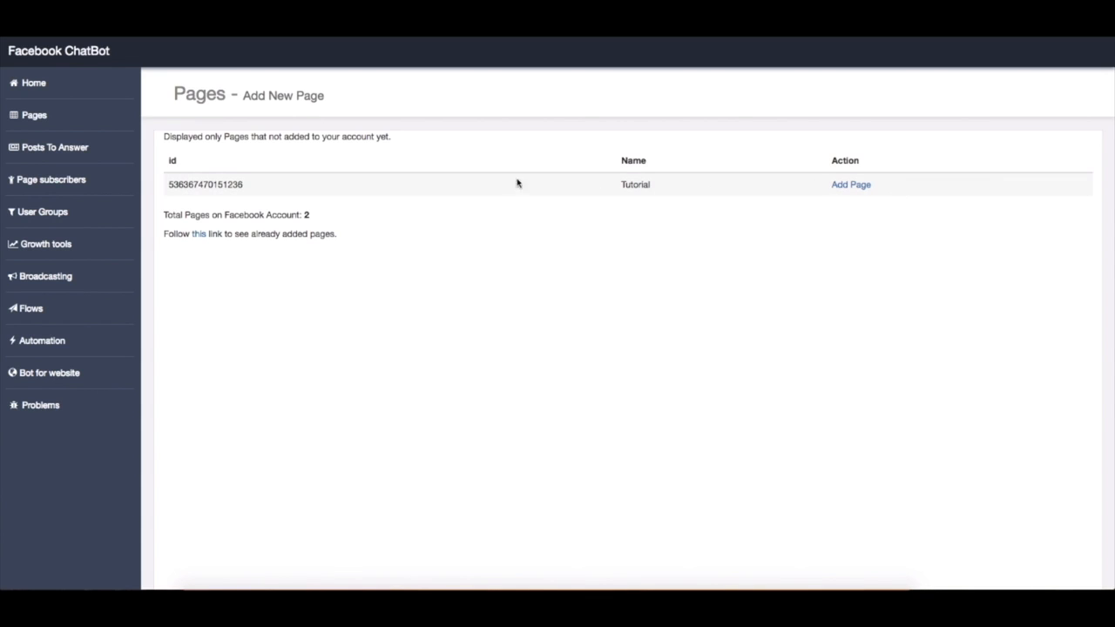
left_click(855, 185)
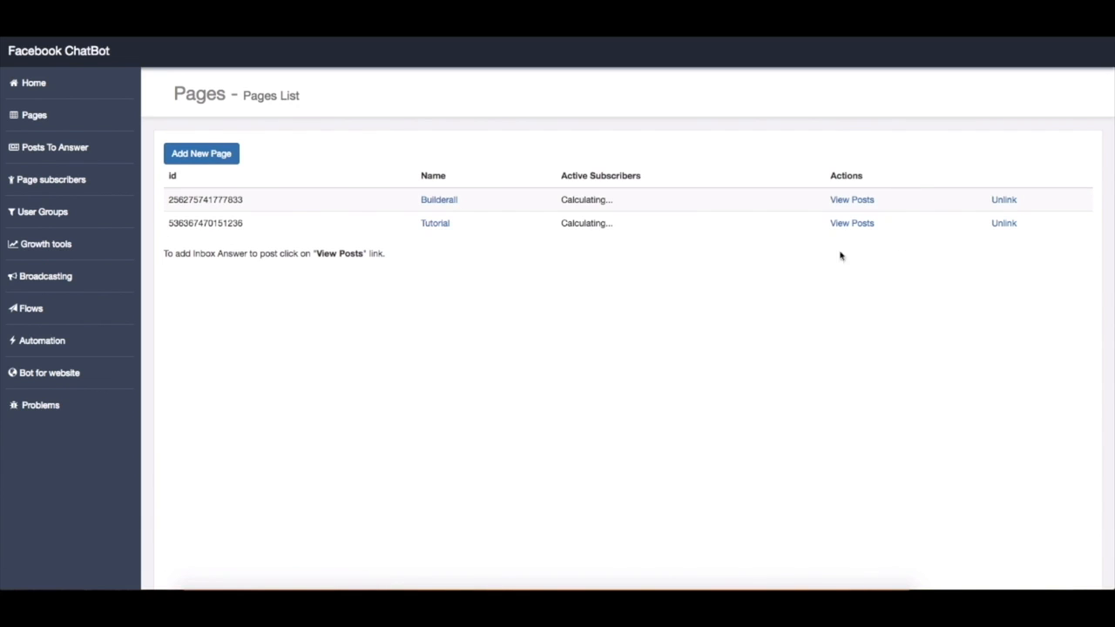
Open the automatic answer of the "Hello from Builderall!" post for editing and go to its answer text
left_click(60, 94)
left_click(66, 122)
left_click(92, 157)
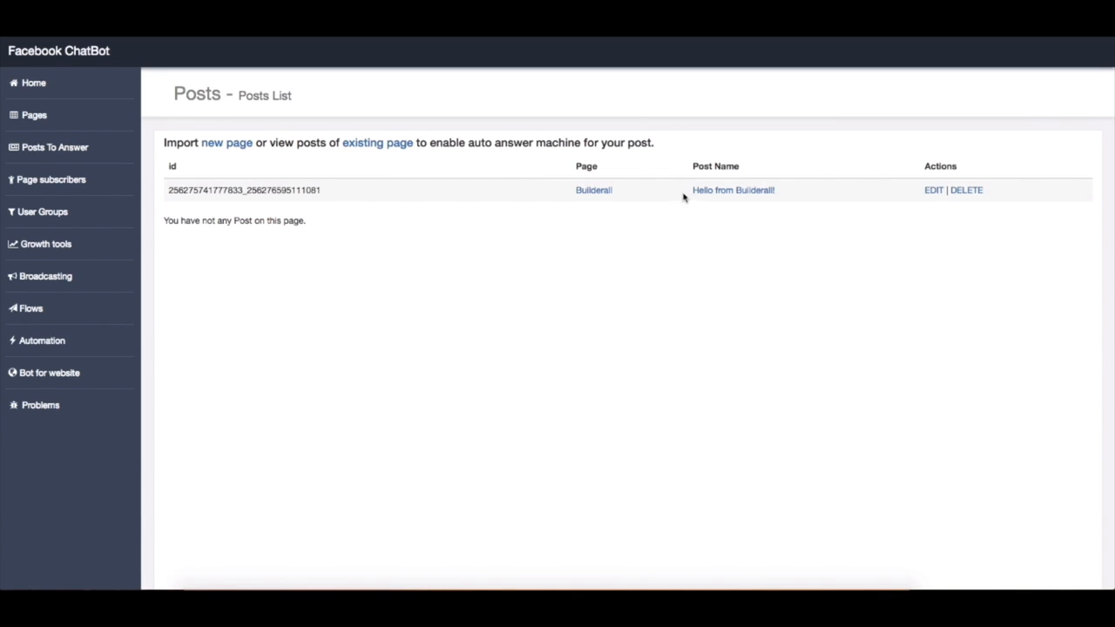
left_click(933, 192)
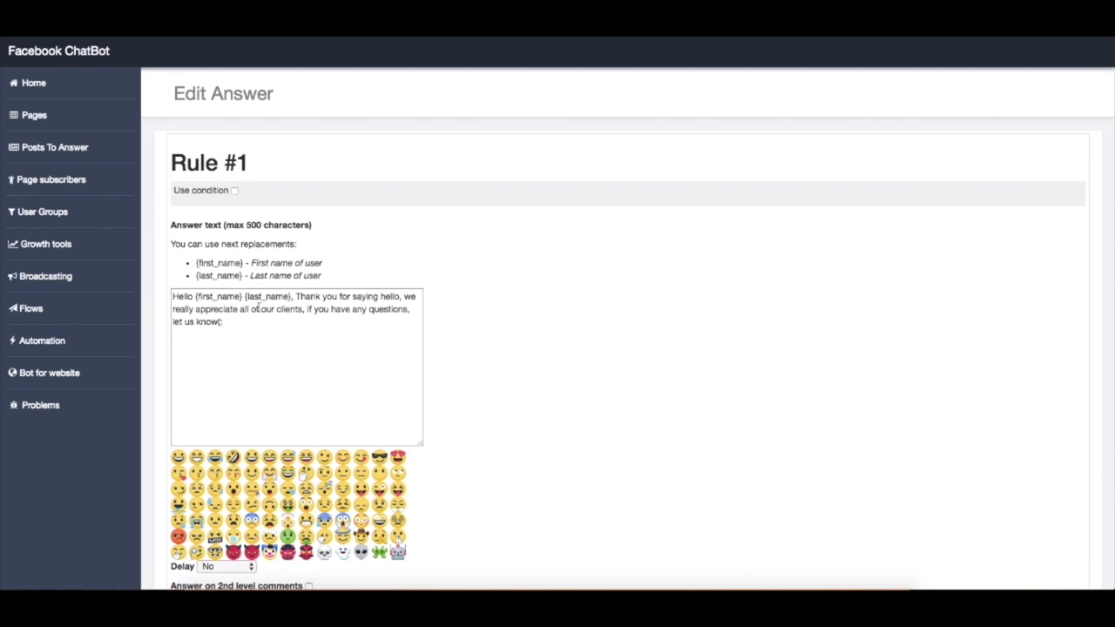
mouse_move(196, 262)
left_mouse_down()
mouse_move(244, 263)
mouse_move(196, 275)
left_mouse_up()
left_click(279, 333)
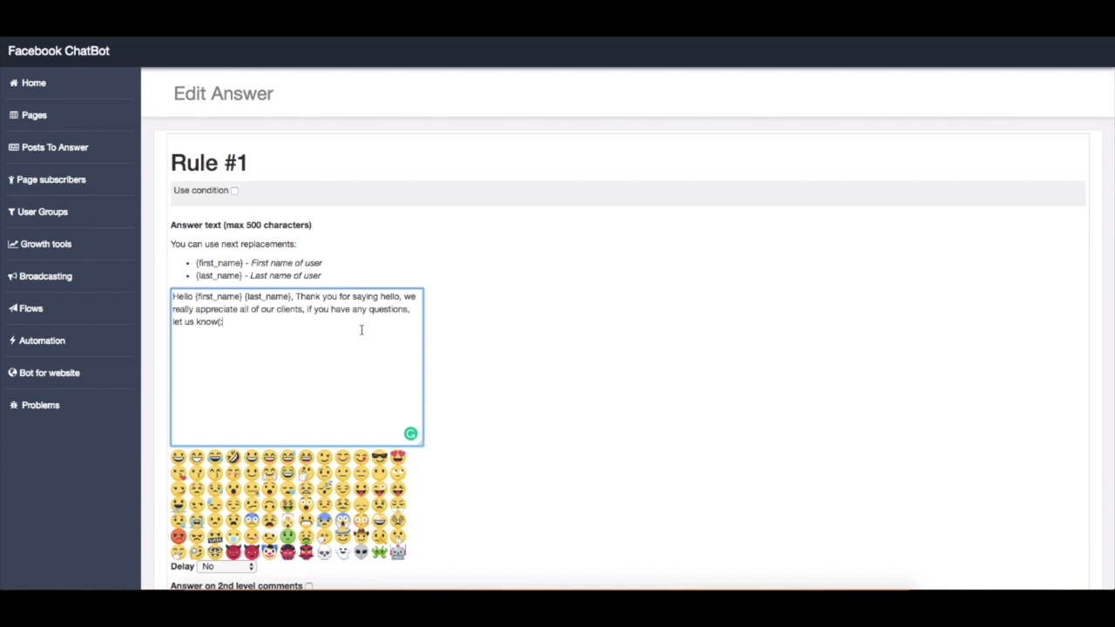
Save Rule #1 with Delay set to No and answering on 2nd level comments switched off
scroll(498, 356, "down", 1)
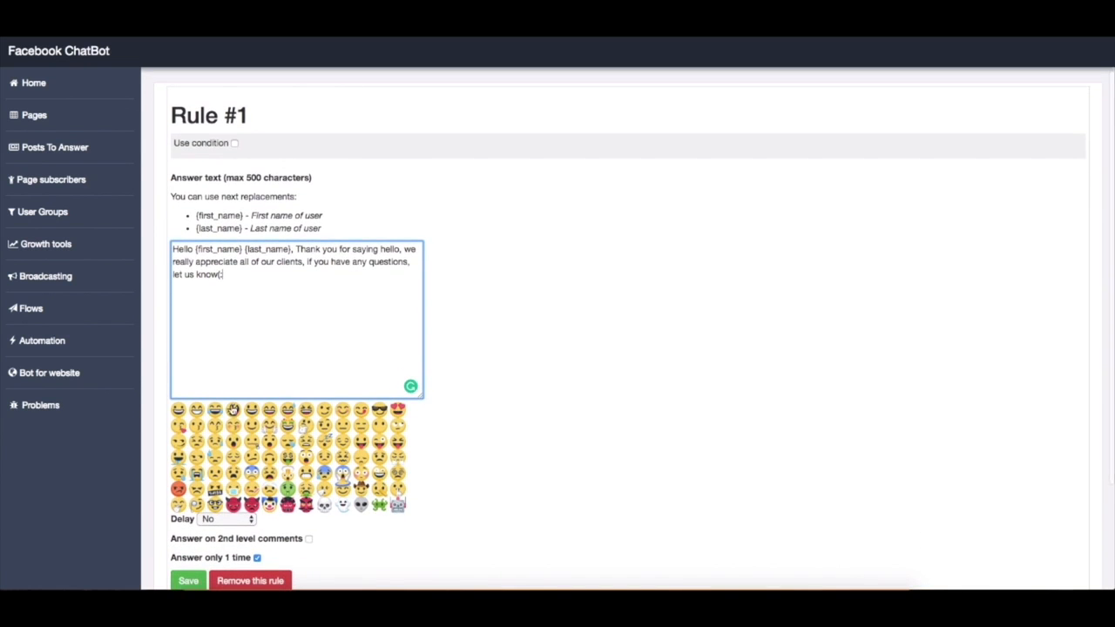
scroll(432, 430, "down", 2)
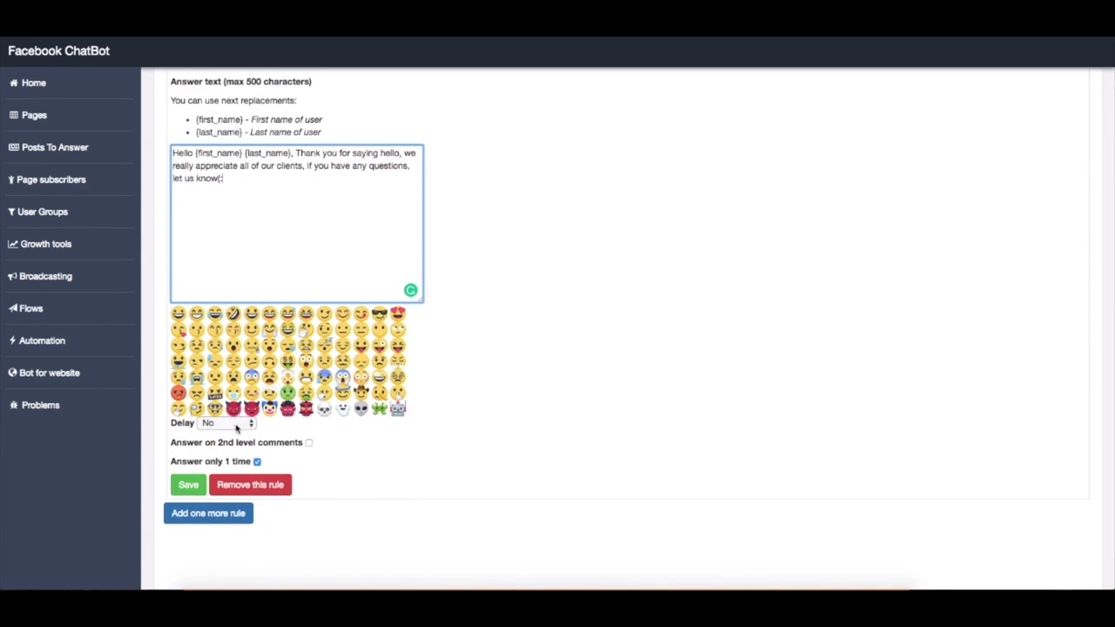
left_click(252, 427)
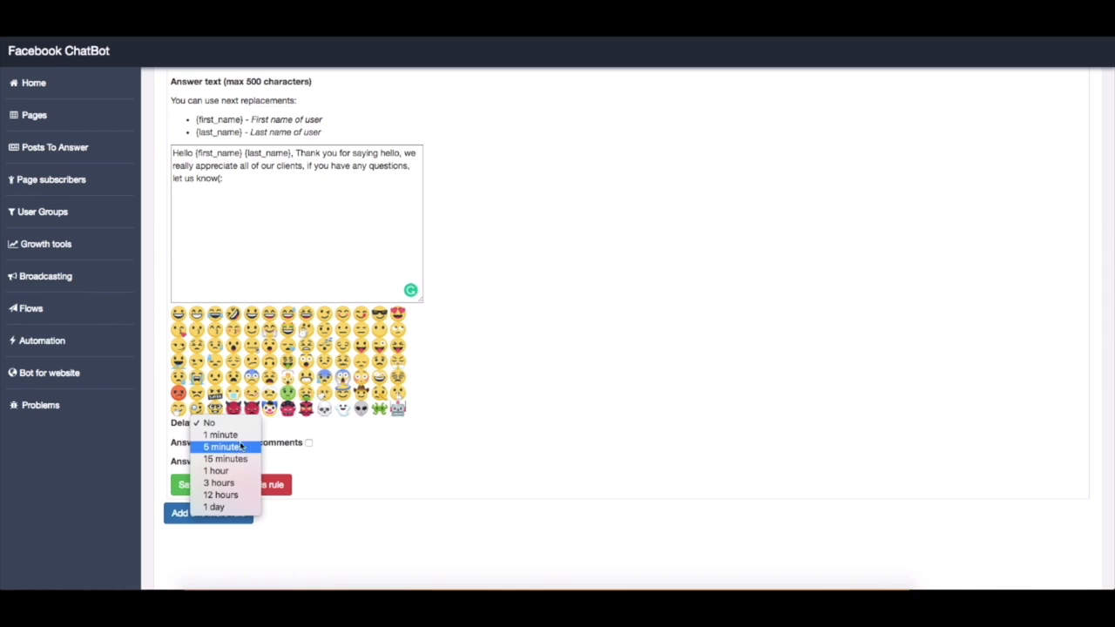
left_click(248, 426)
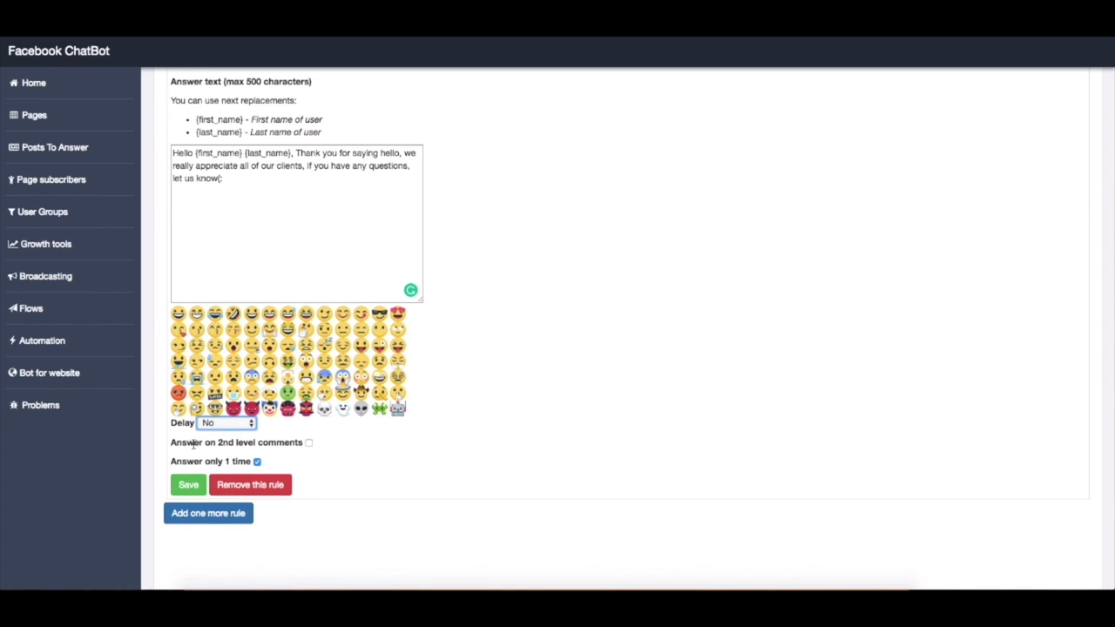
left_click(309, 444)
left_click(309, 443)
scroll(392, 497, "down", 1)
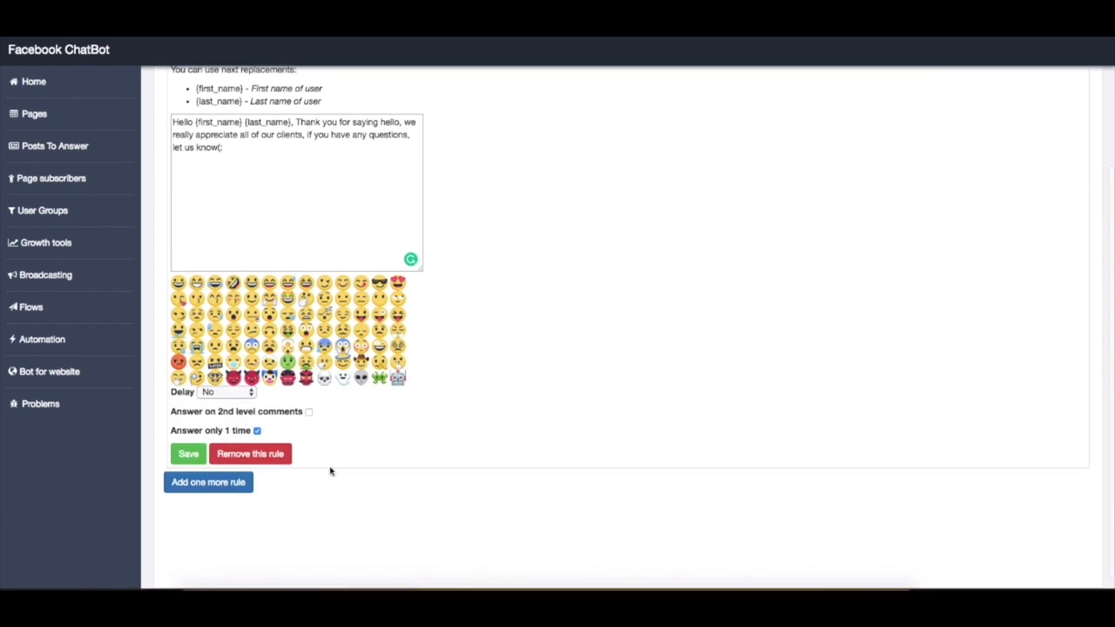
left_click(190, 456)
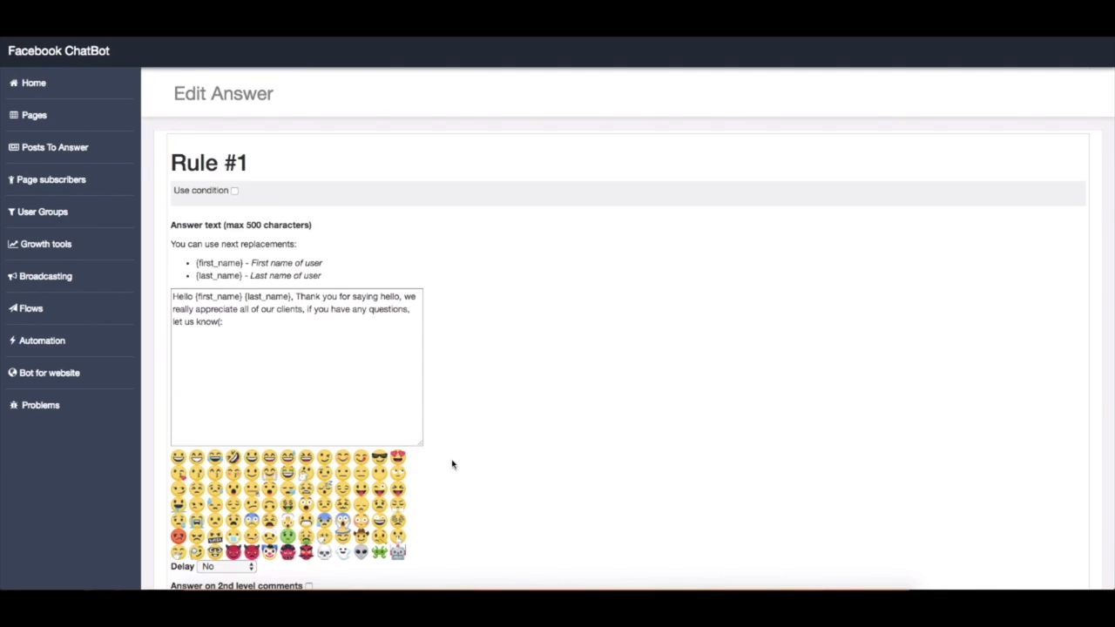
Enable the condition of Rule #1 with the comment match set to Consists
left_click(234, 190)
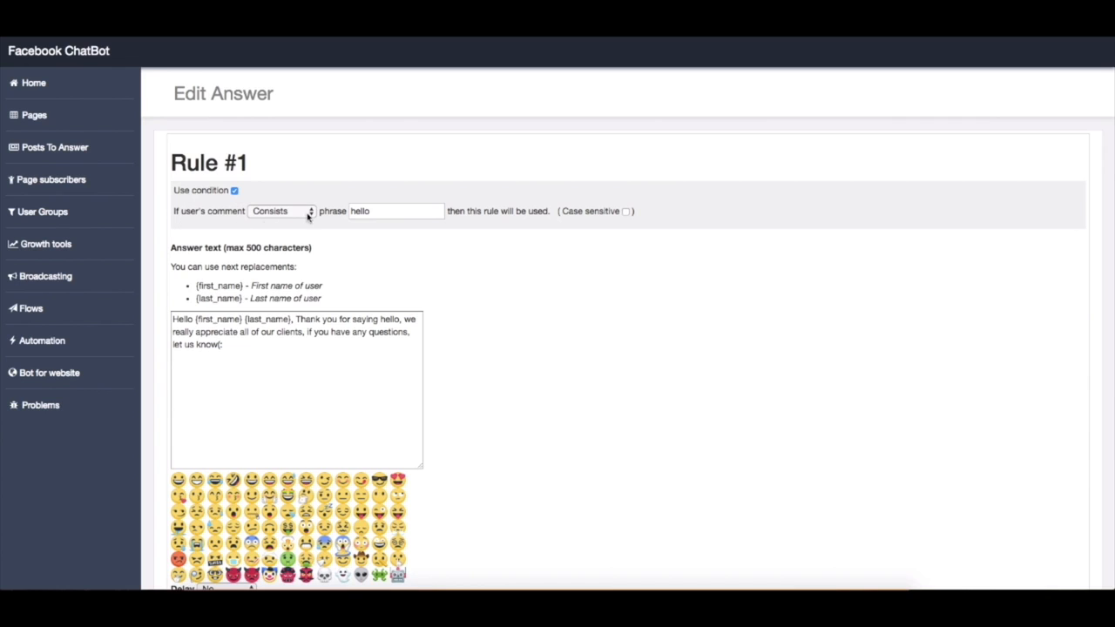
left_click(307, 216)
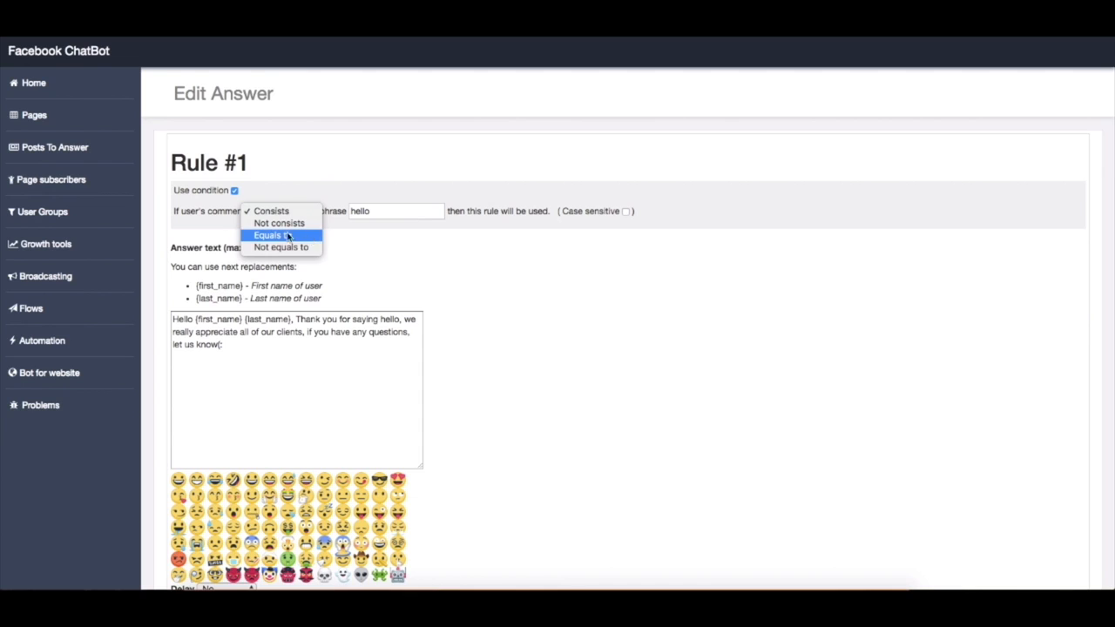
left_click(305, 213)
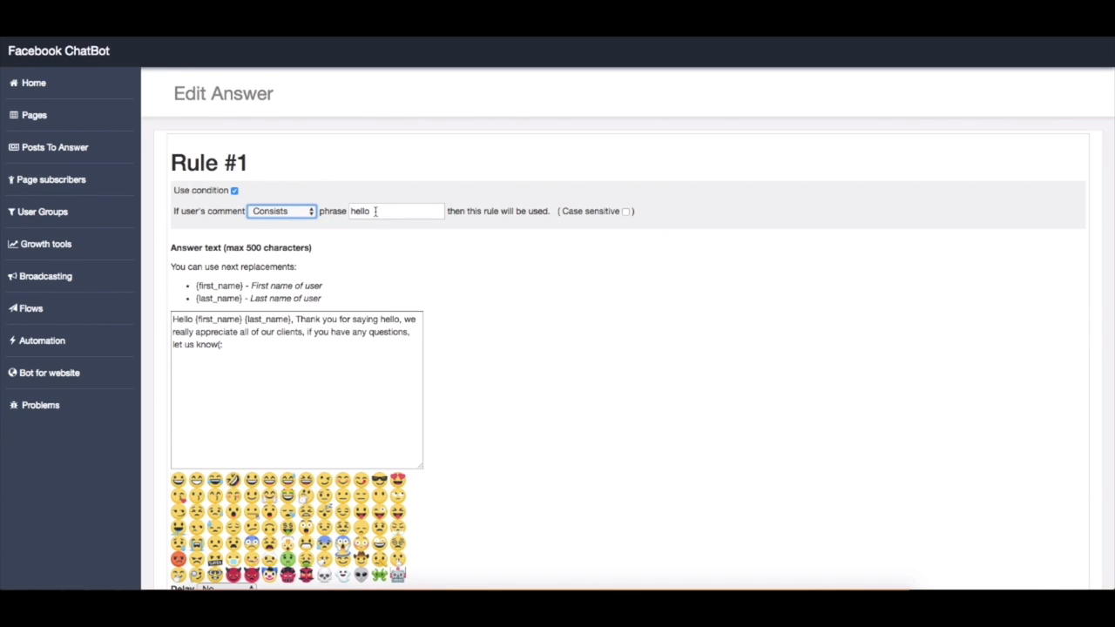
Replace the condition phrase of Rule #1 with "I am"
double_click(372, 211)
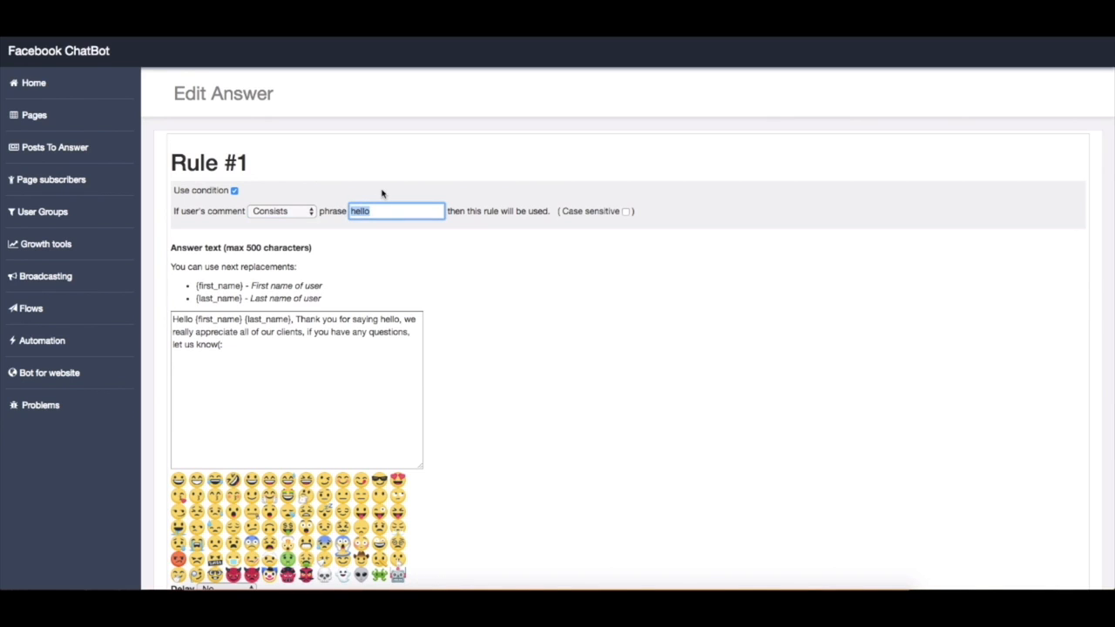
key("BackSpace")
Change the condition phrase of Rule #1 to "I'm"
key("BackSpace")
key("BackSpace")
key("BackSpace")
type("I am")
left_click(459, 252)
left_click(366, 210)
key("BackSpace")
key("BackSpace")
key("BackSpace")
key("BackSpace")
type("I'm")
left_click_drag(413, 211, 349, 210)
left_click(440, 216)
View the details of the Builderall page's subscriber in the page subscribers list
left_click(81, 180)
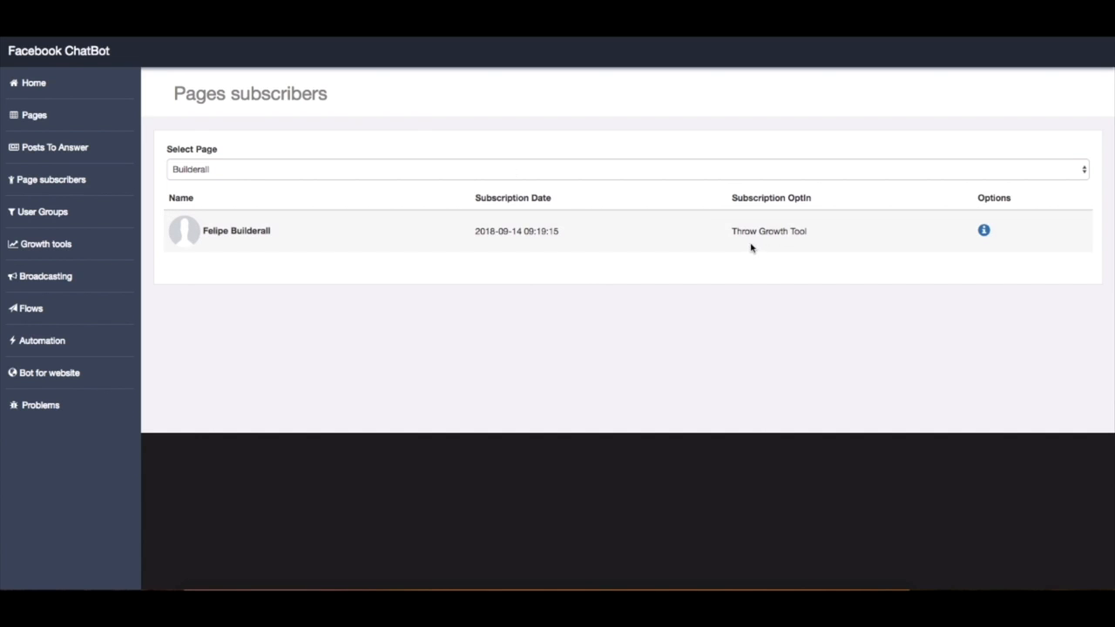
left_click(984, 230)
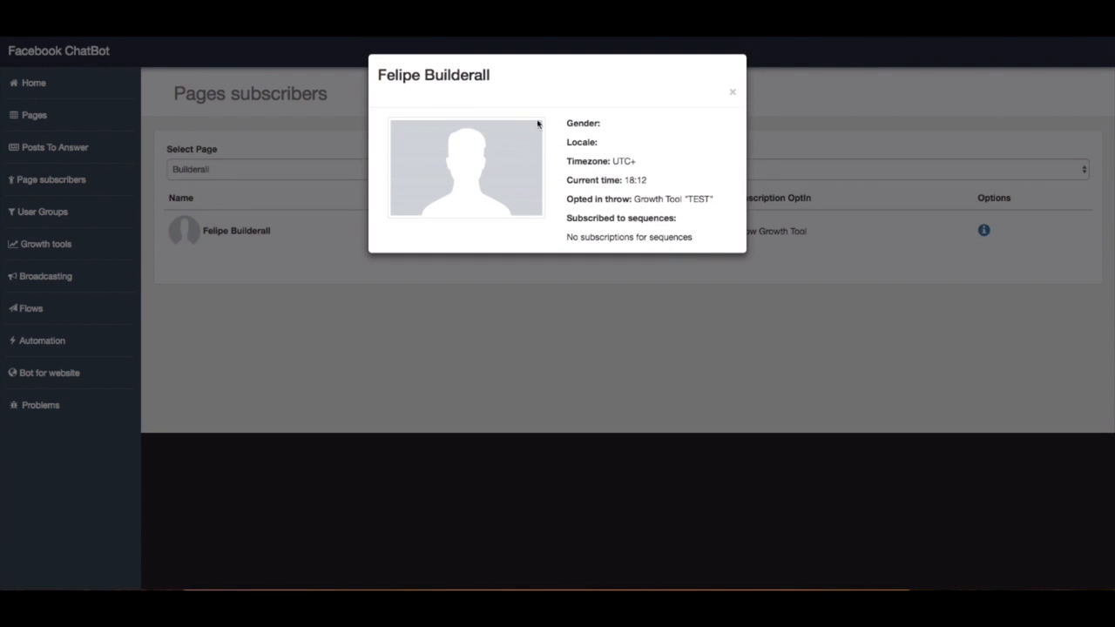
left_click(730, 95)
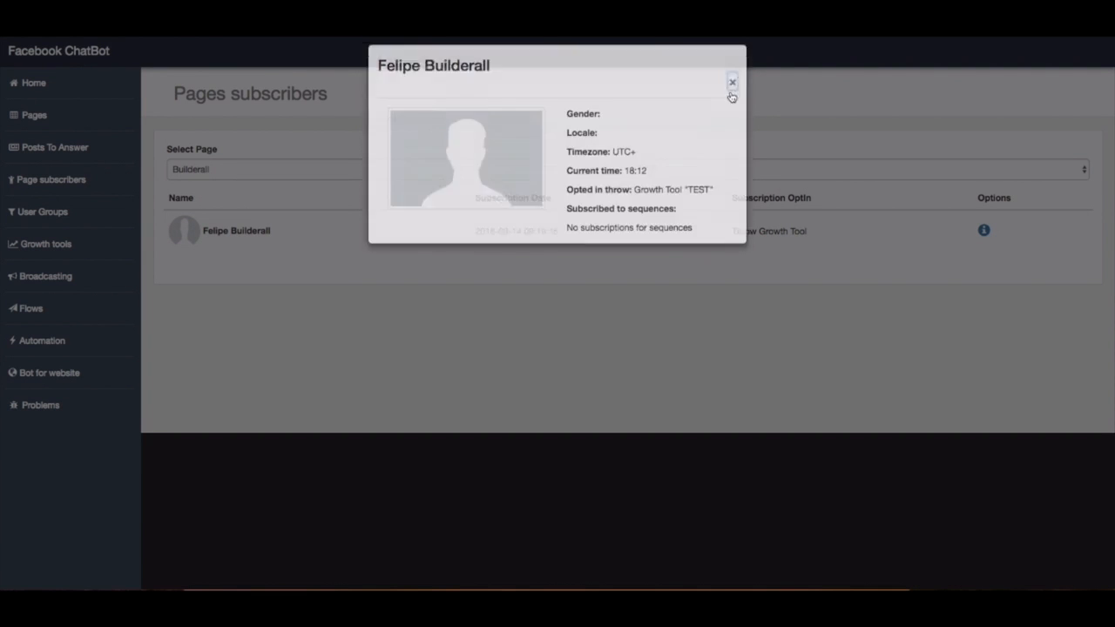
Check the subscriber list of the Tutorial page and return to the Builderall page's list
left_click(1086, 171)
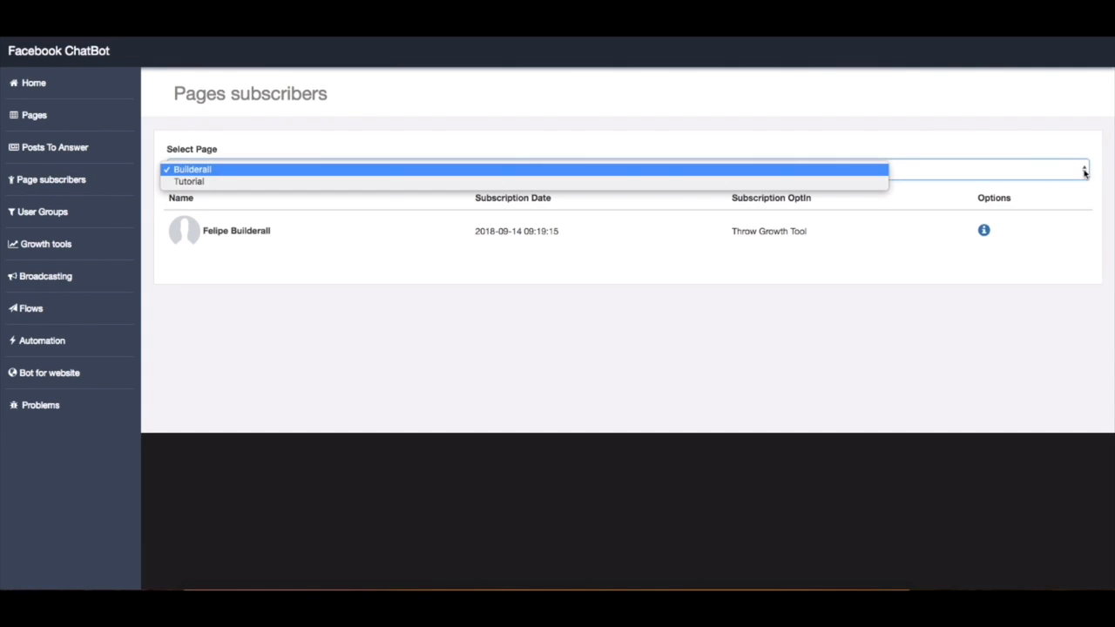
left_click(801, 181)
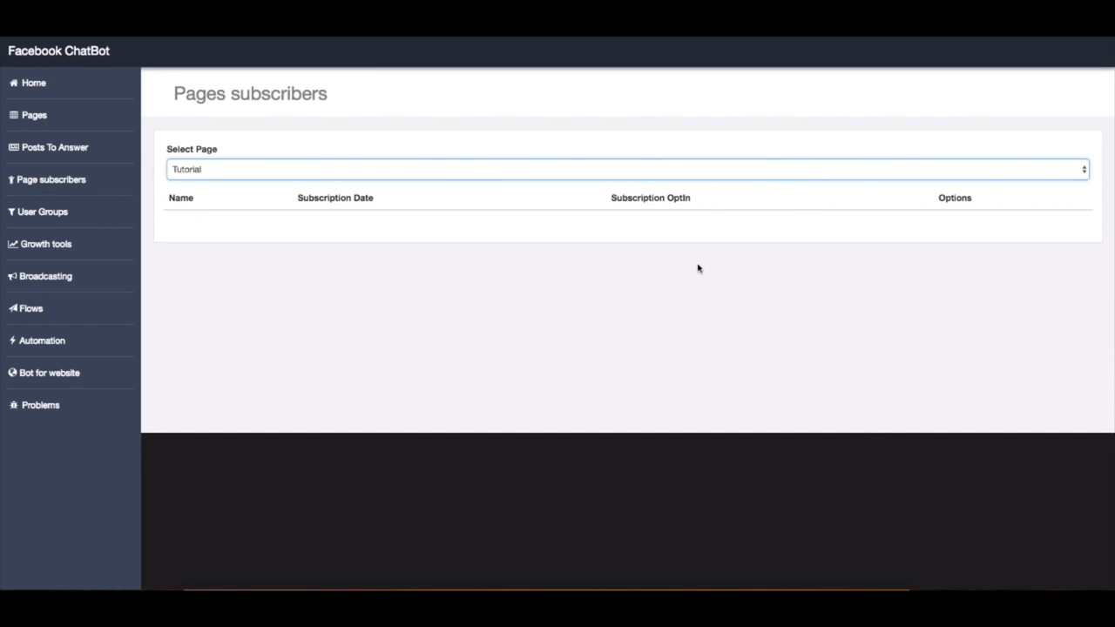
left_click(765, 174)
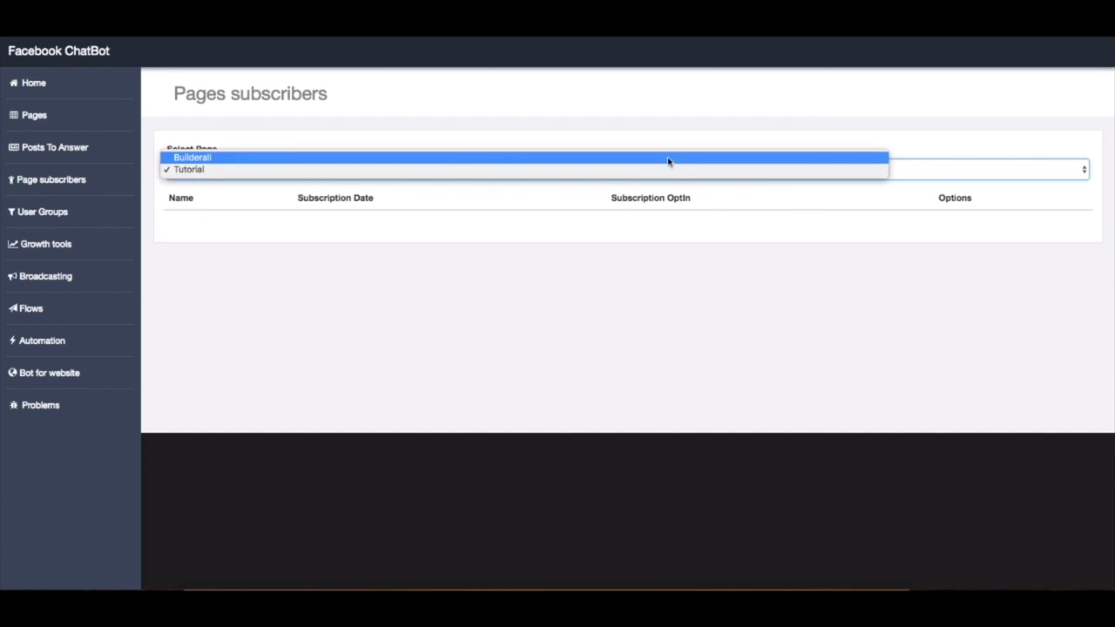
left_click(618, 157)
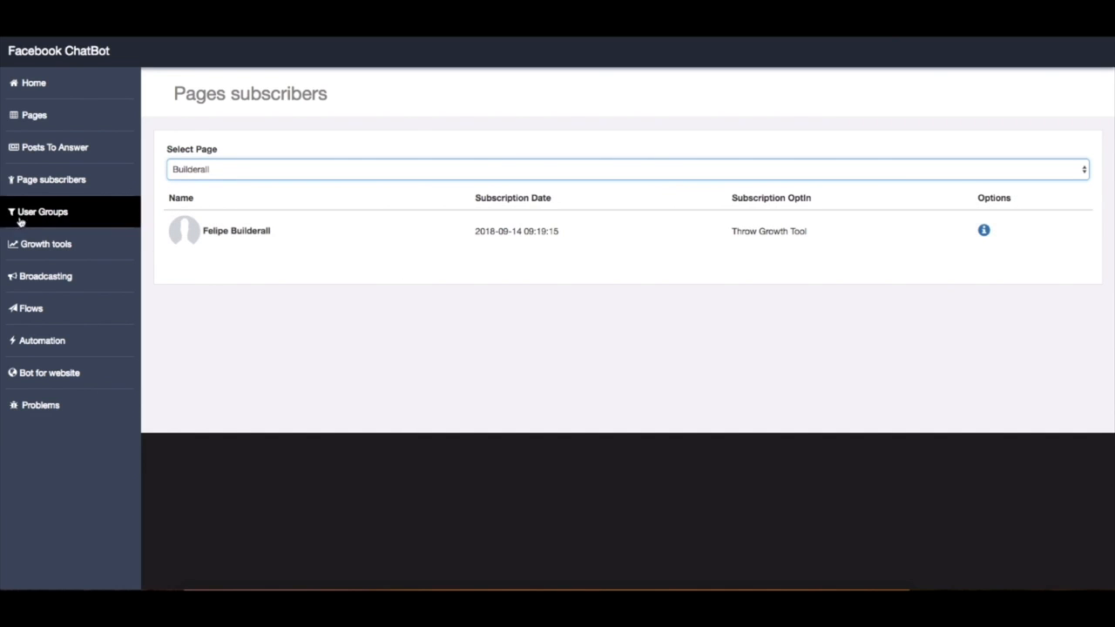
Examine the test group of the Builderall page in the user groups
left_click(103, 218)
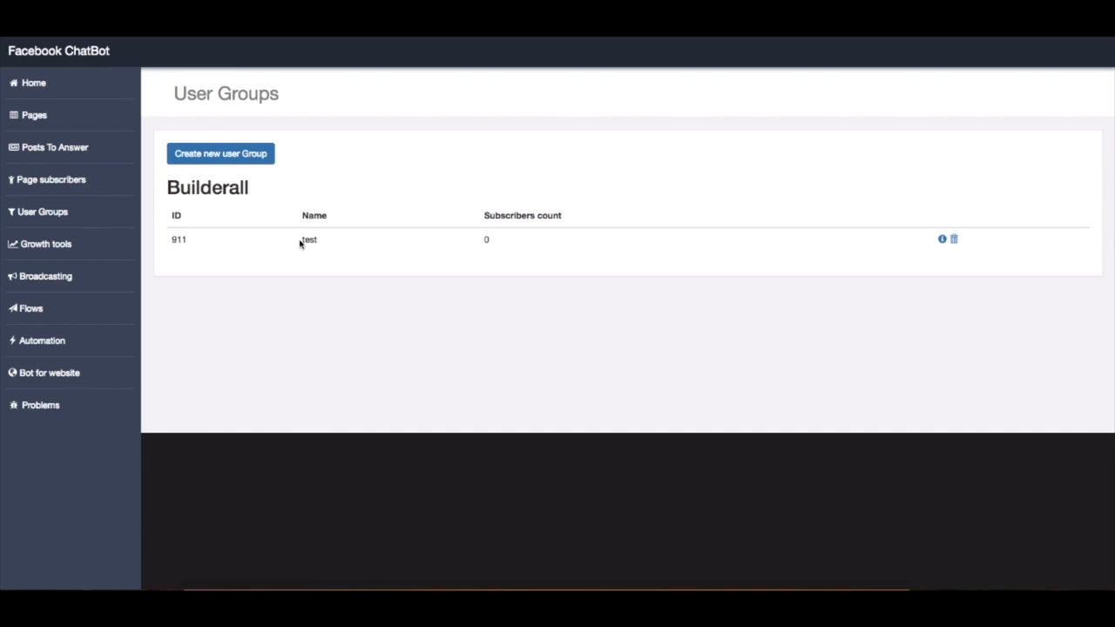
left_click_drag(299, 244, 323, 244)
left_click(224, 248)
Open the Builderall page's test growth tool for editing and keep its button color Blue
left_click(74, 248)
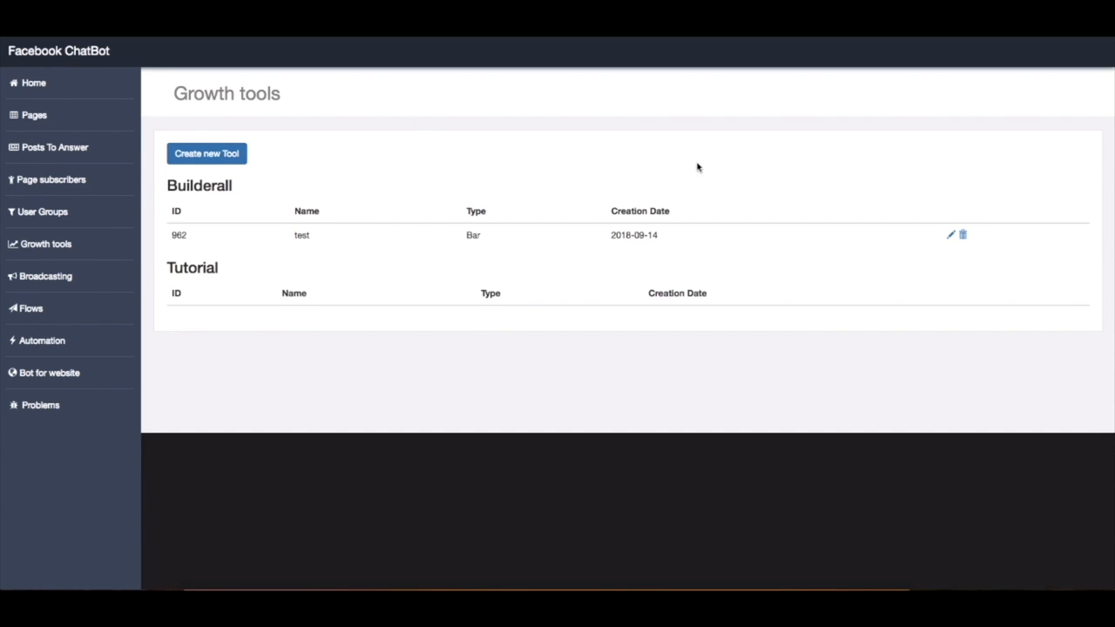
left_click(952, 237)
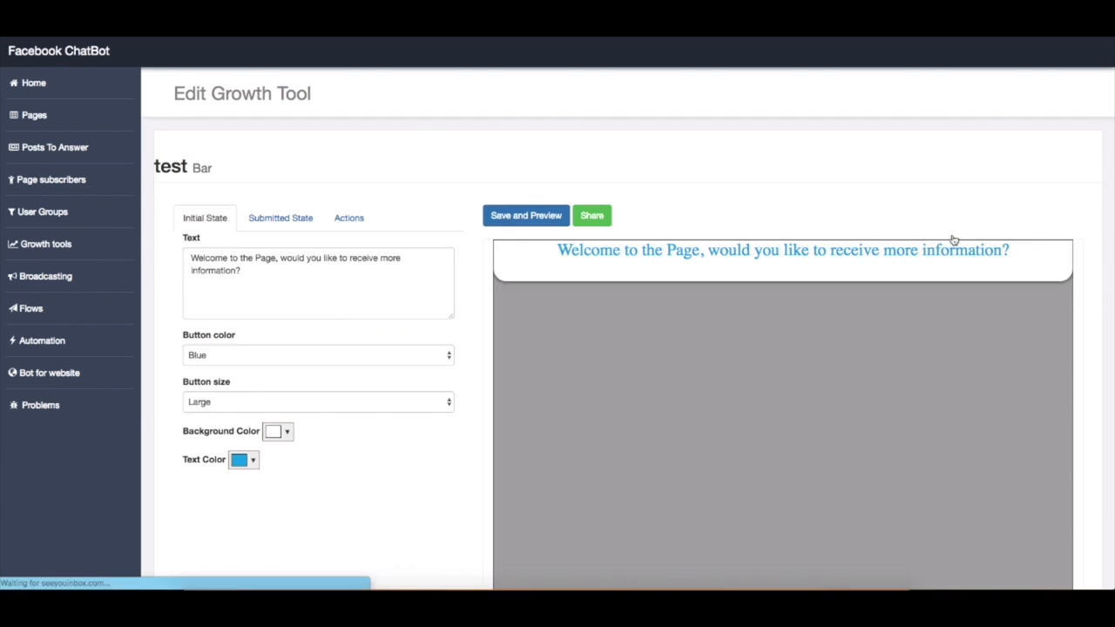
scroll(377, 166, "down", 2)
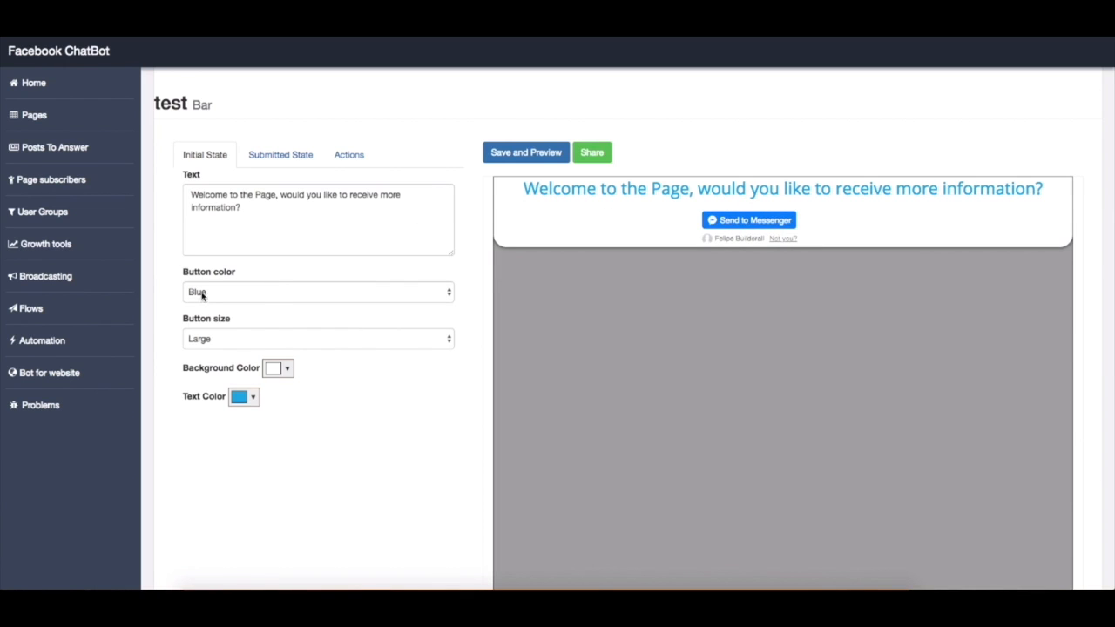
left_click(446, 298)
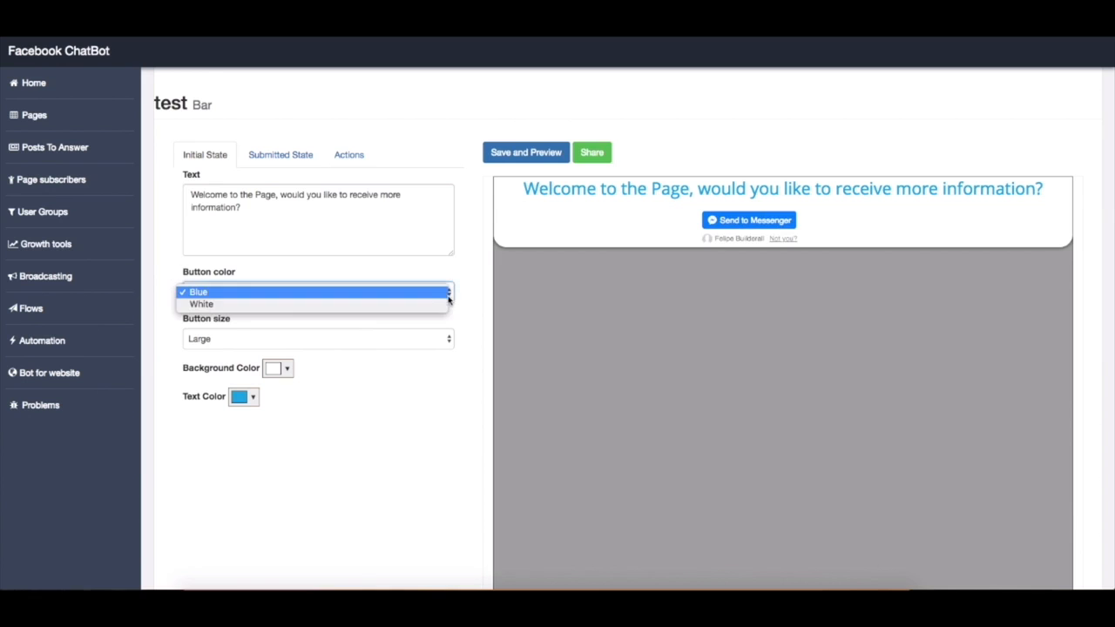
left_click(442, 296)
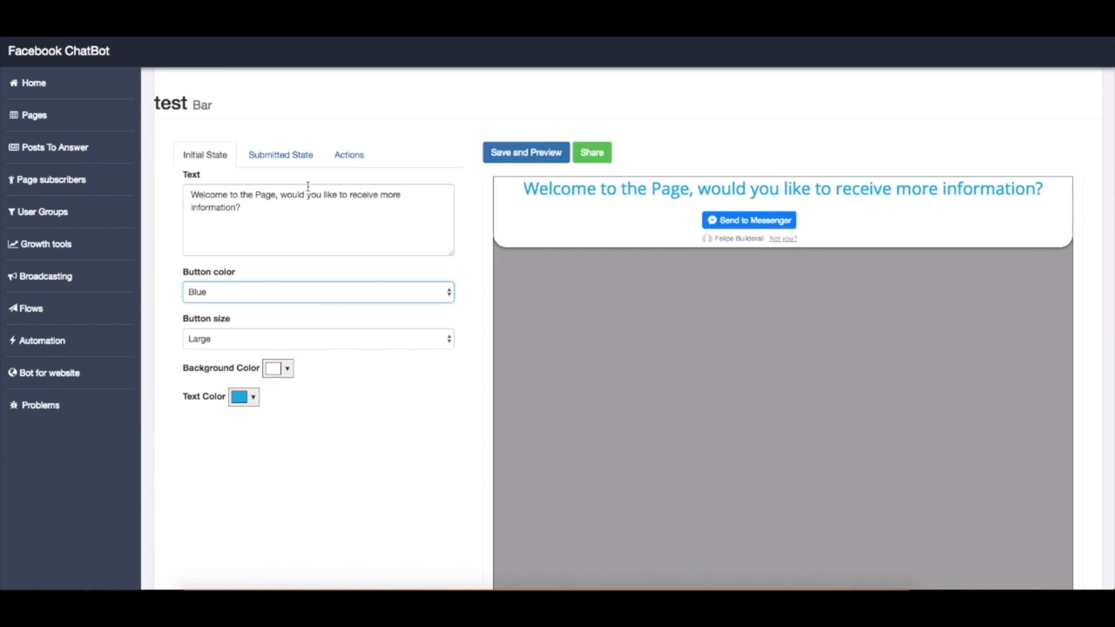
Set the action after submit in the growth tool's submitted state to GoTo URL
left_click(294, 162)
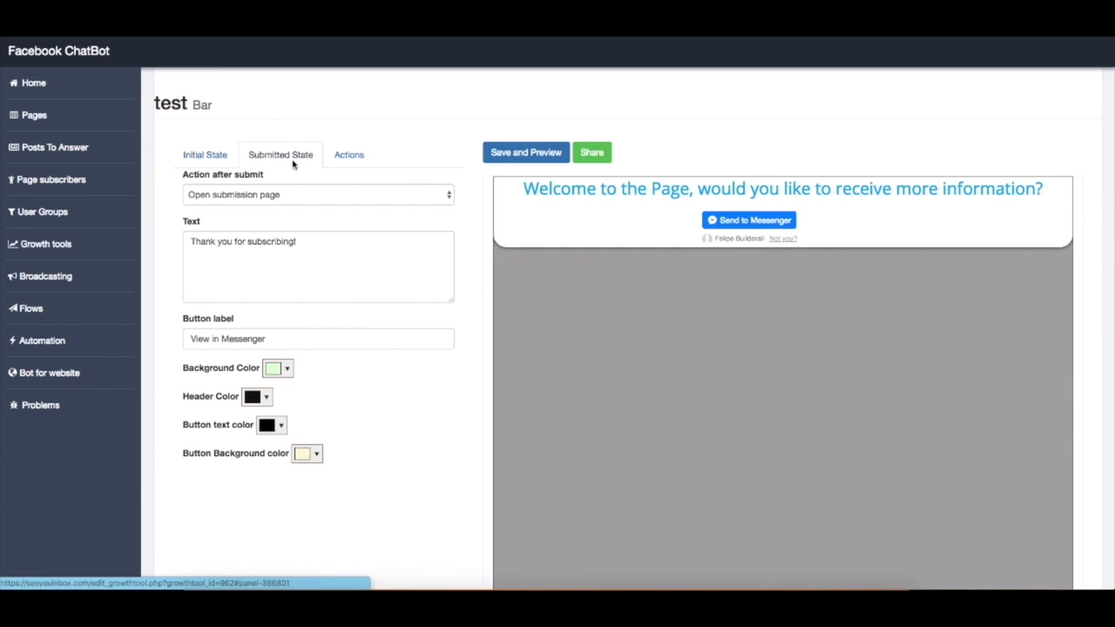
left_click(440, 195)
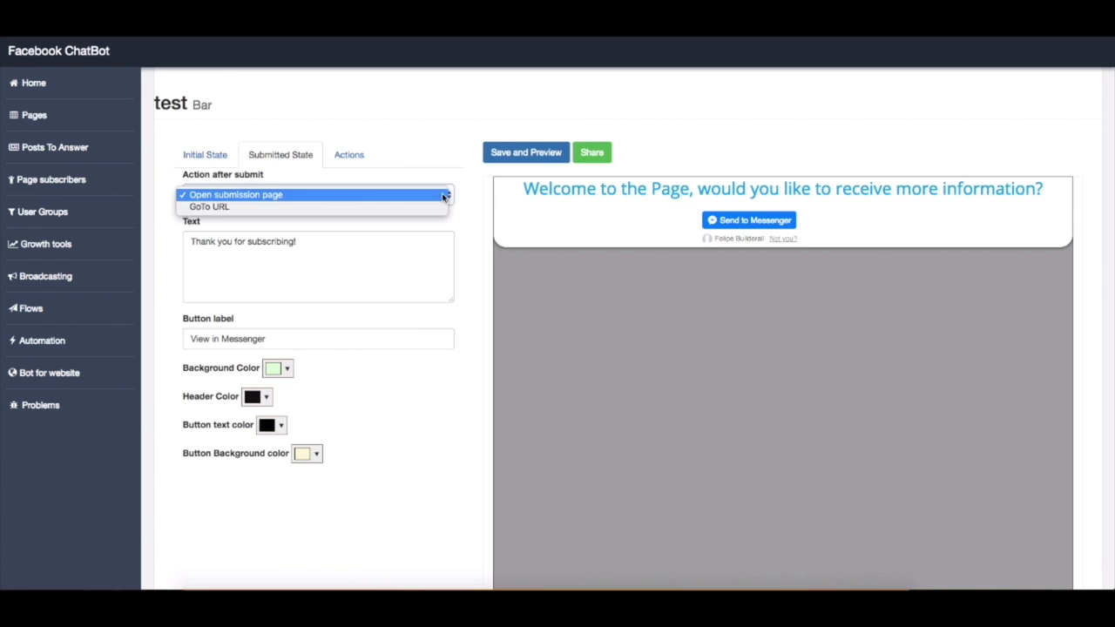
left_click(318, 207)
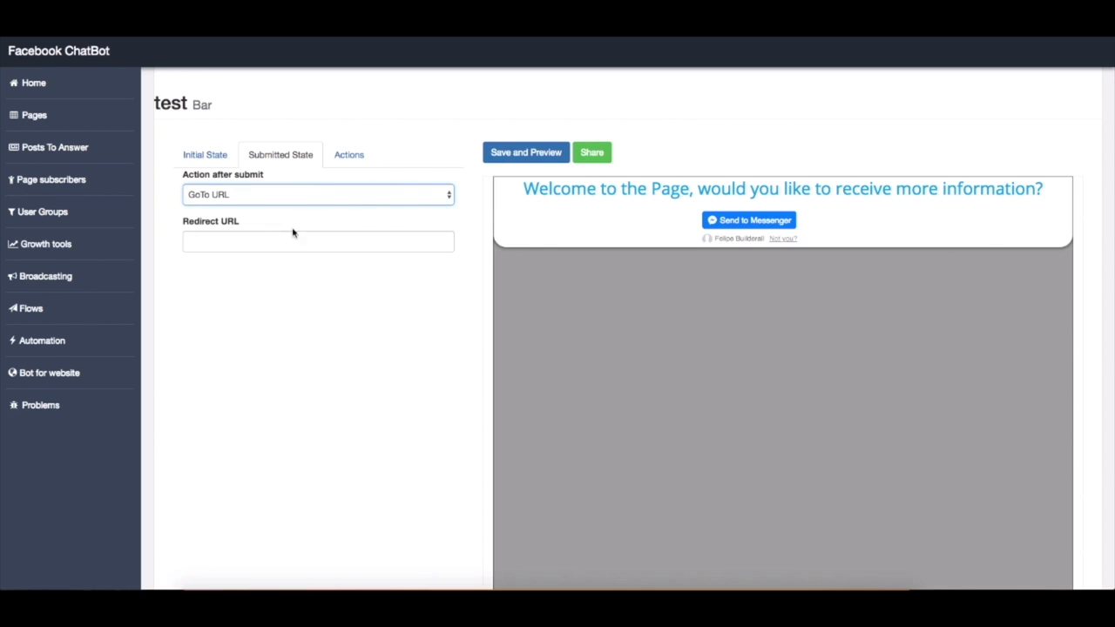
Change the growth tool's action after submit to Open submission page and review its text, button label and color settings
left_click(255, 241)
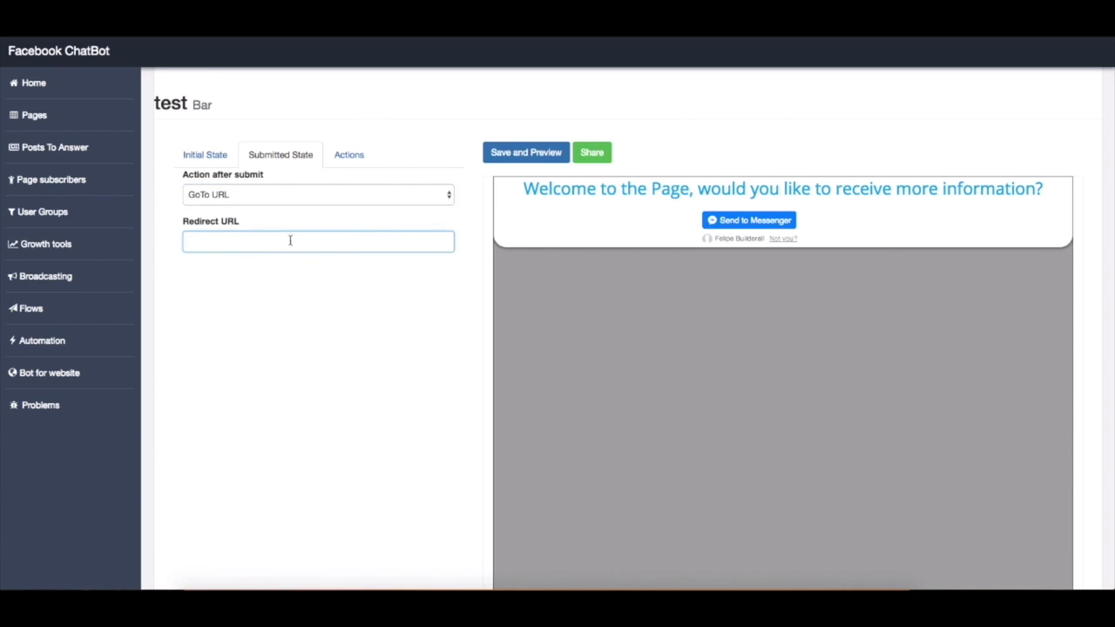
left_click(449, 201)
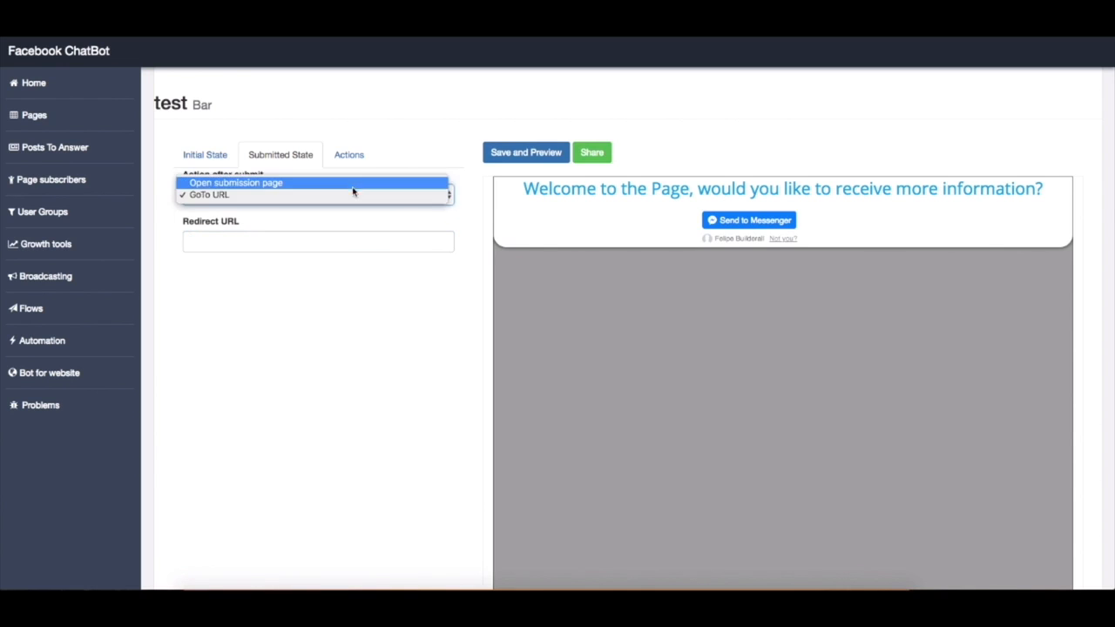
left_click(341, 183)
left_click(342, 241)
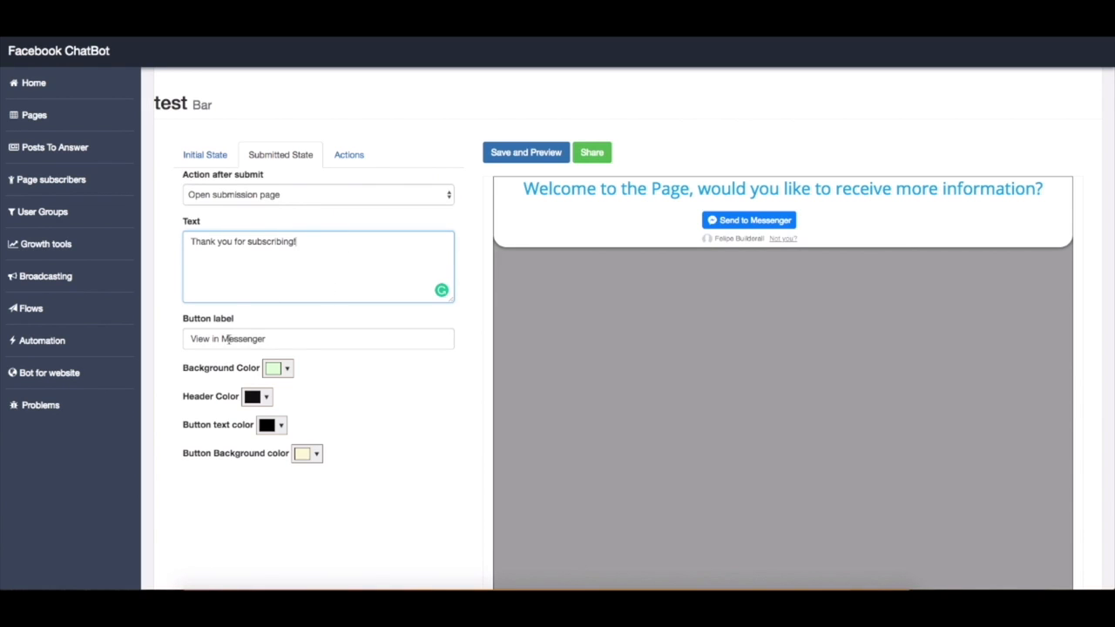
left_click(374, 422)
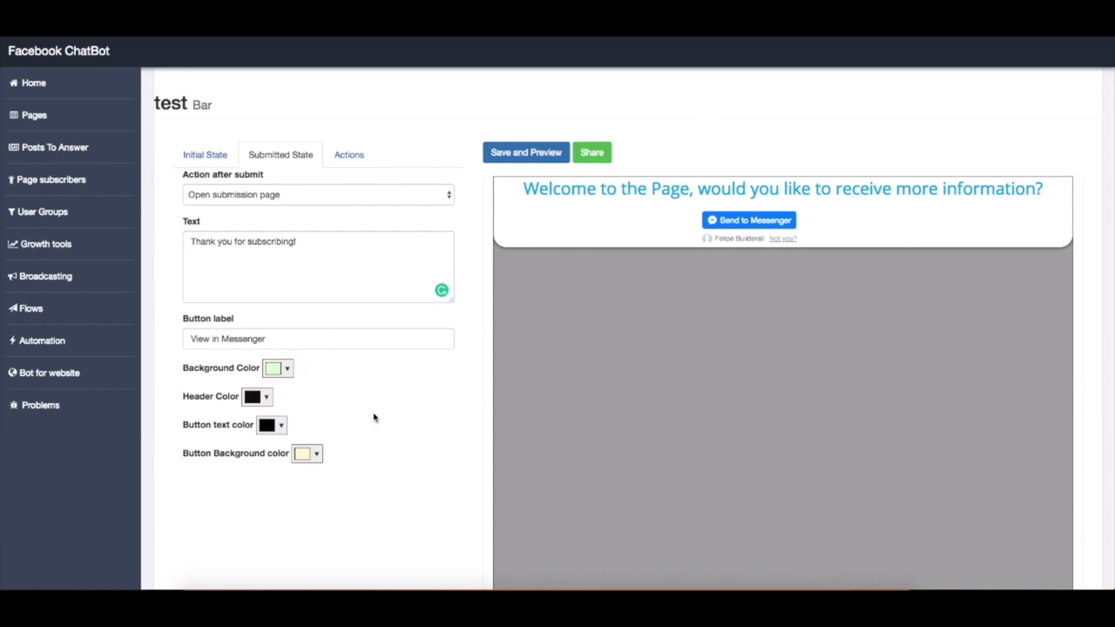
Review the growth tool's actions, keeping test as the subscriber group and None as the flow to start
left_click(345, 161)
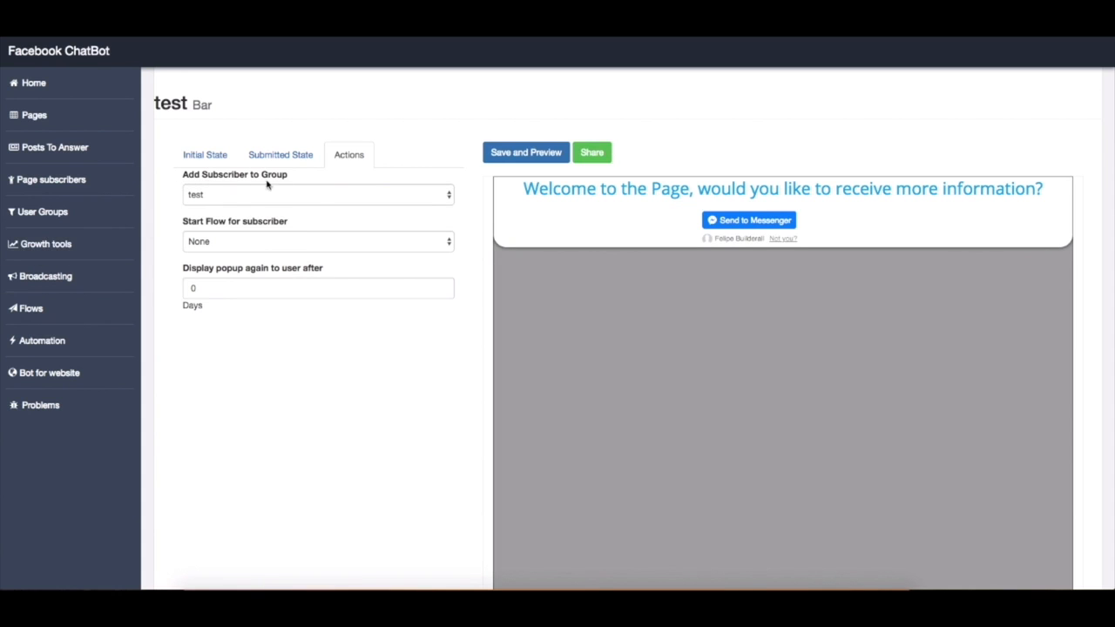
left_click(329, 196)
left_click(309, 196)
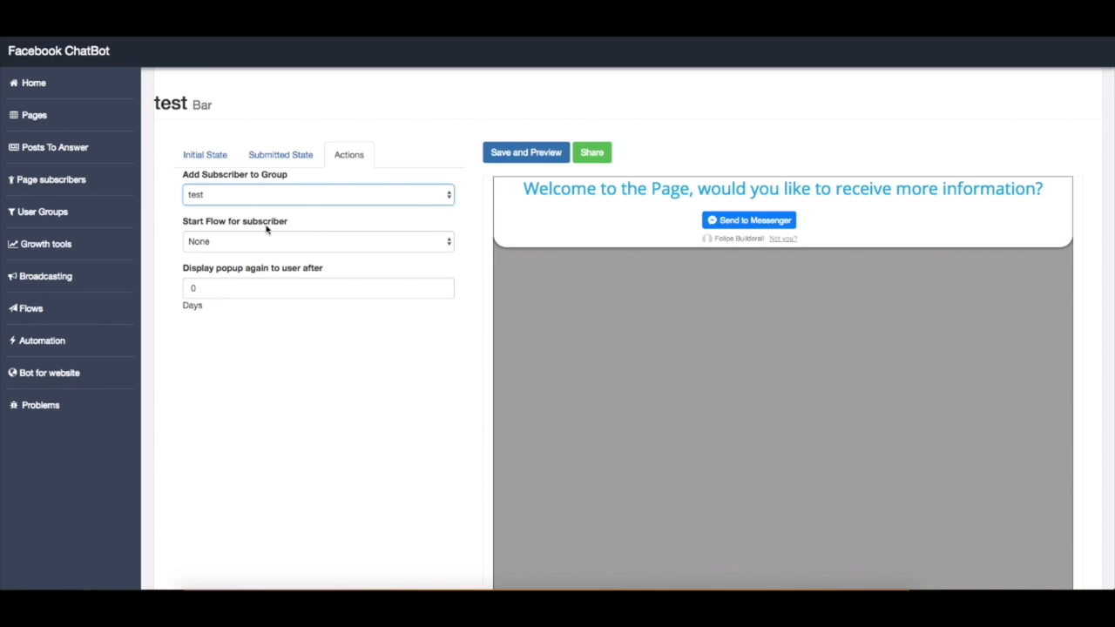
left_click(68, 317)
left_click(451, 243)
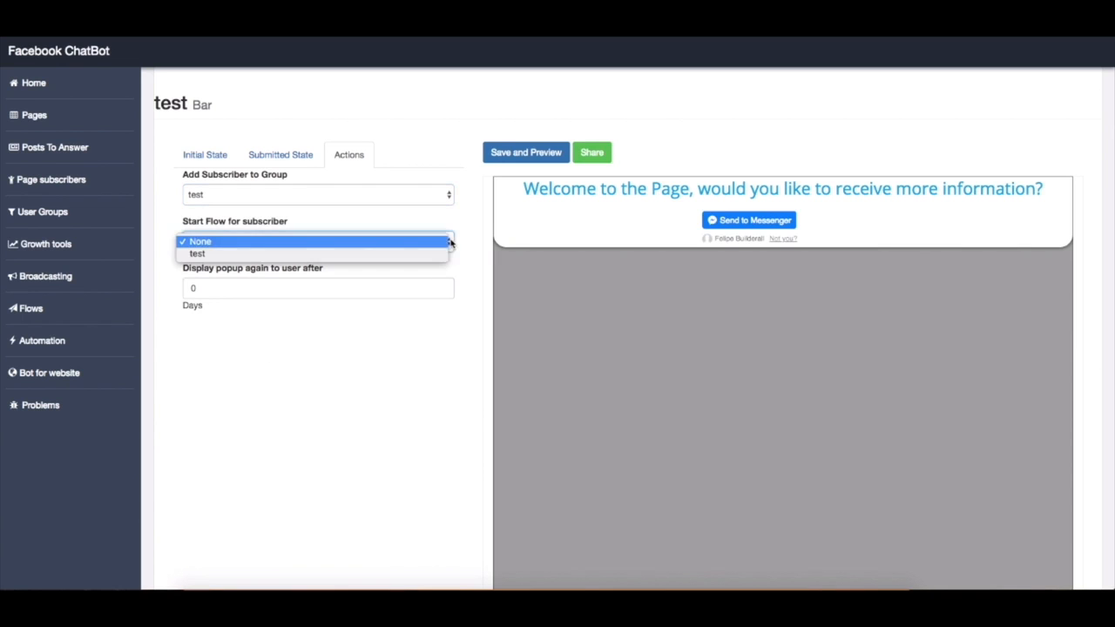
left_click(447, 244)
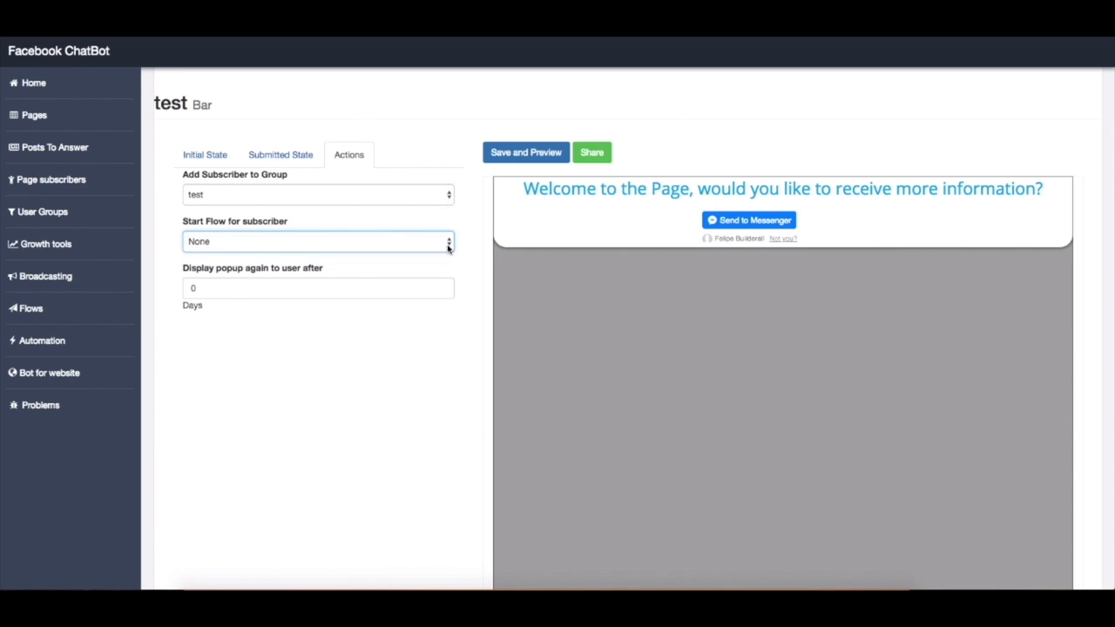
Set the growth tool's popup to display again to the user after 7 days and save the tool
left_click(236, 290)
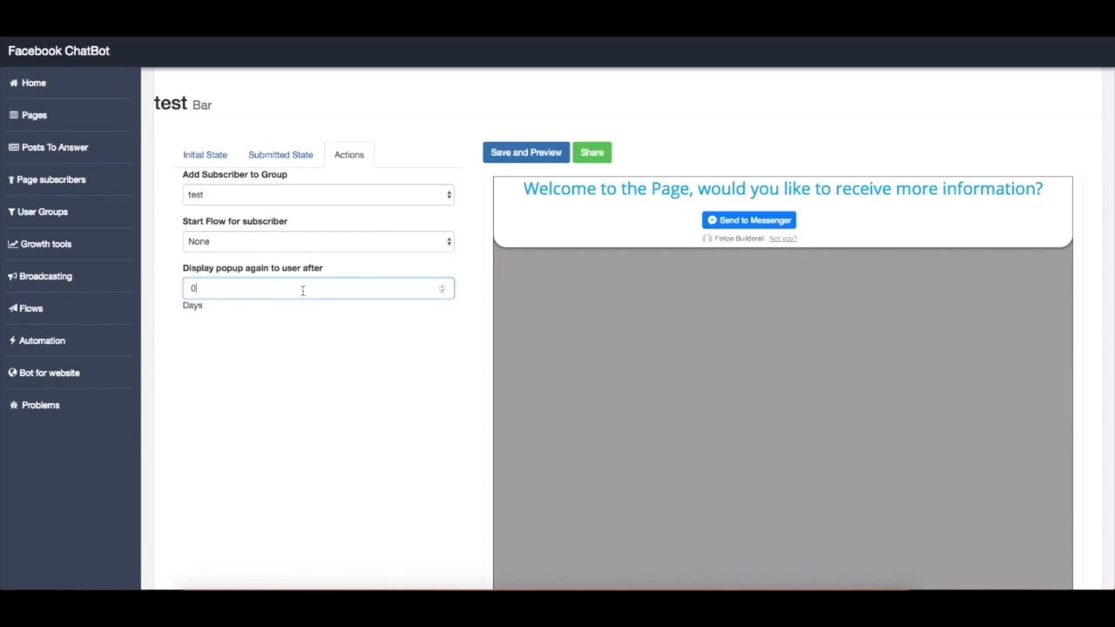
left_click(442, 287)
left_click(442, 287)
left_click(410, 311)
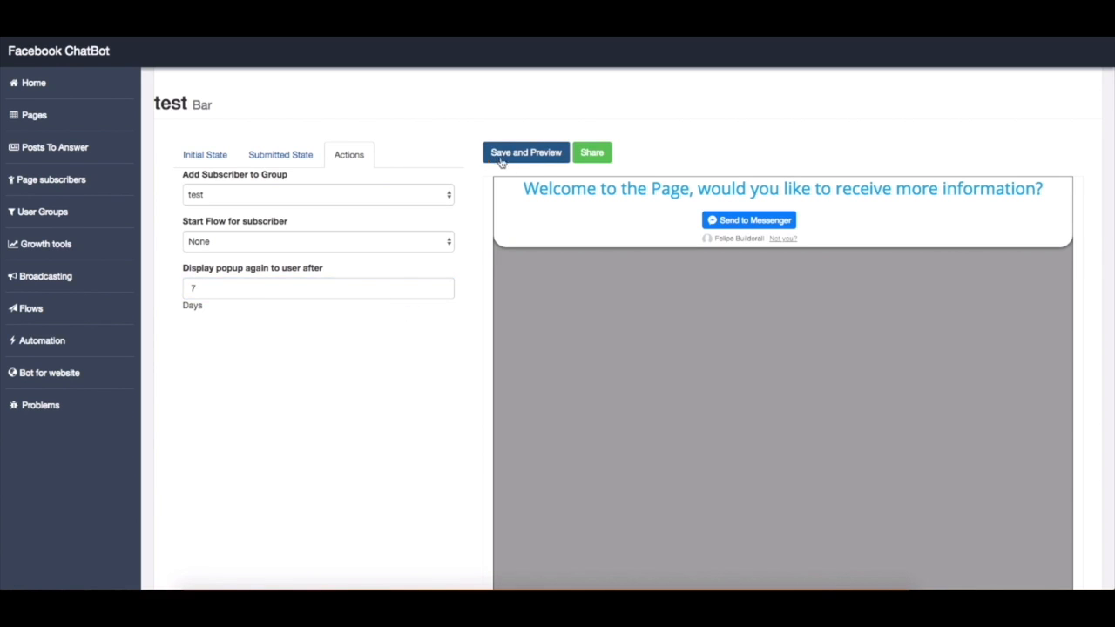
left_click(528, 158)
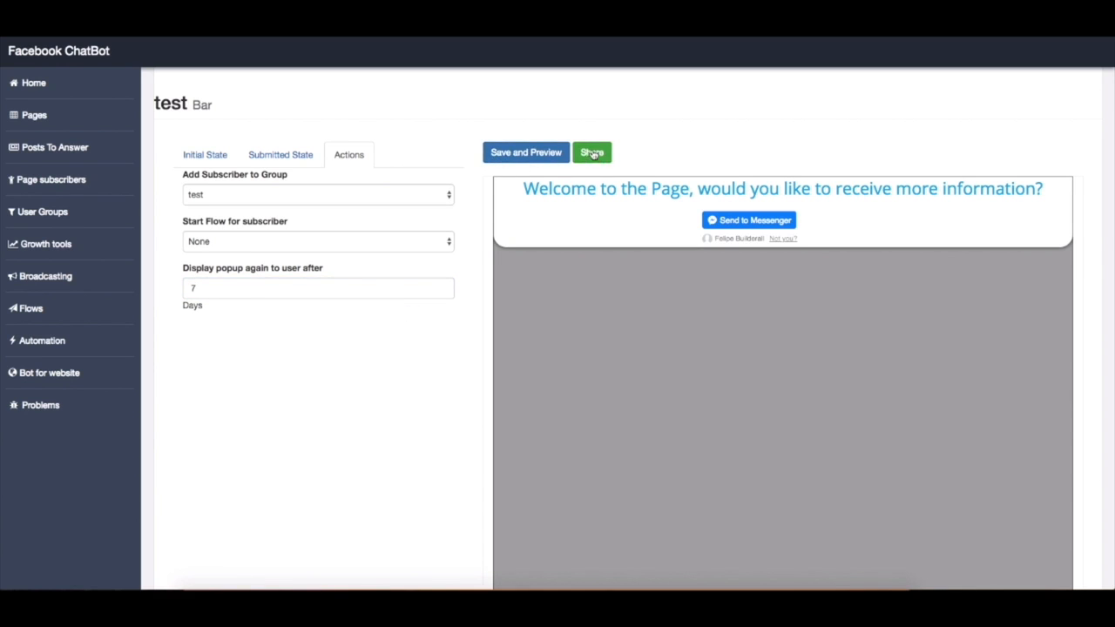
left_click(525, 159)
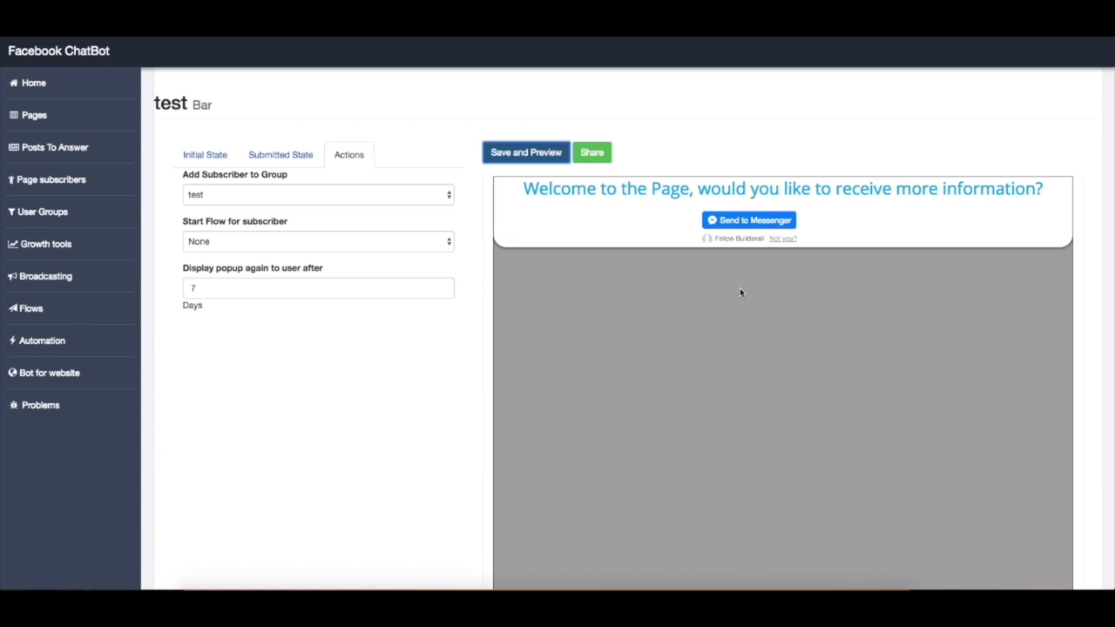
Display the bar growth tool's share code for the site's HEAD tag, select the whole script and close the dialog
left_click(595, 161)
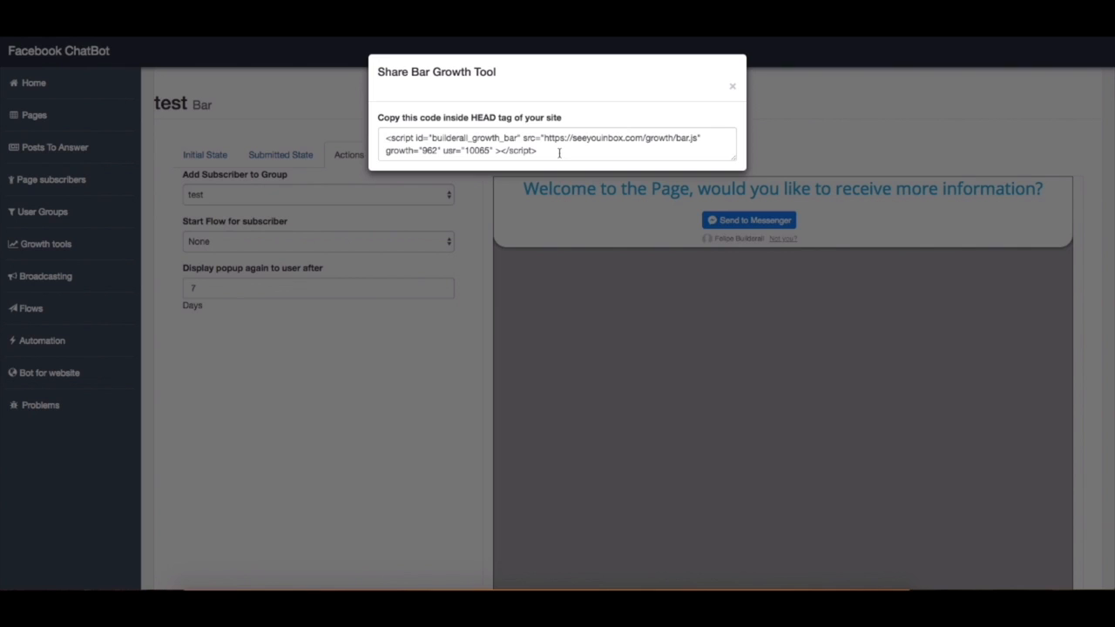
left_click_drag(558, 150, 383, 136)
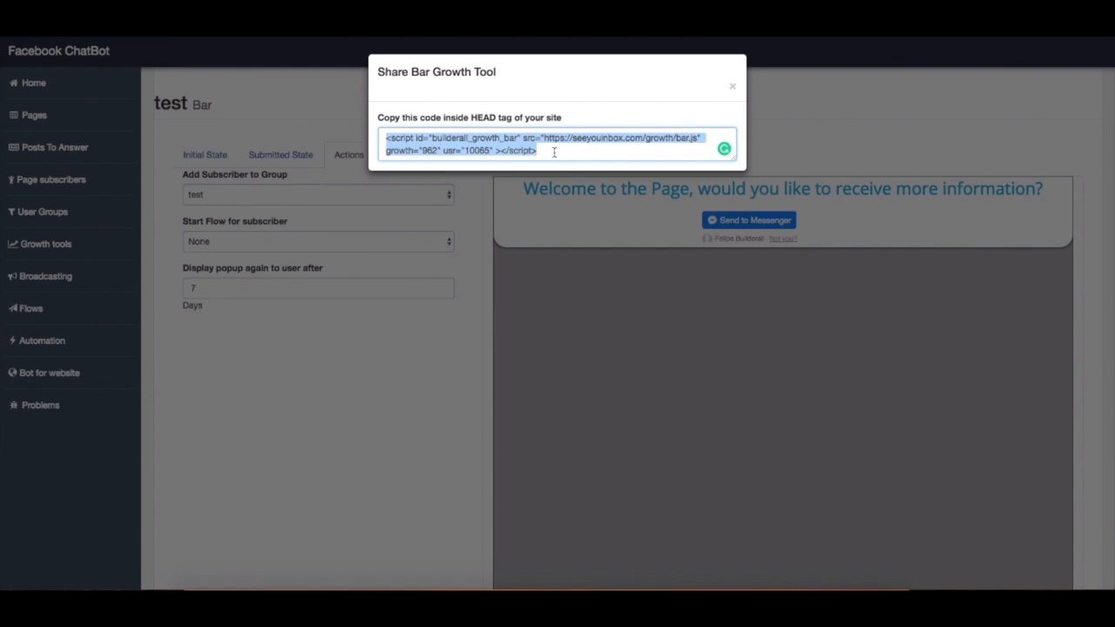
left_click(732, 86)
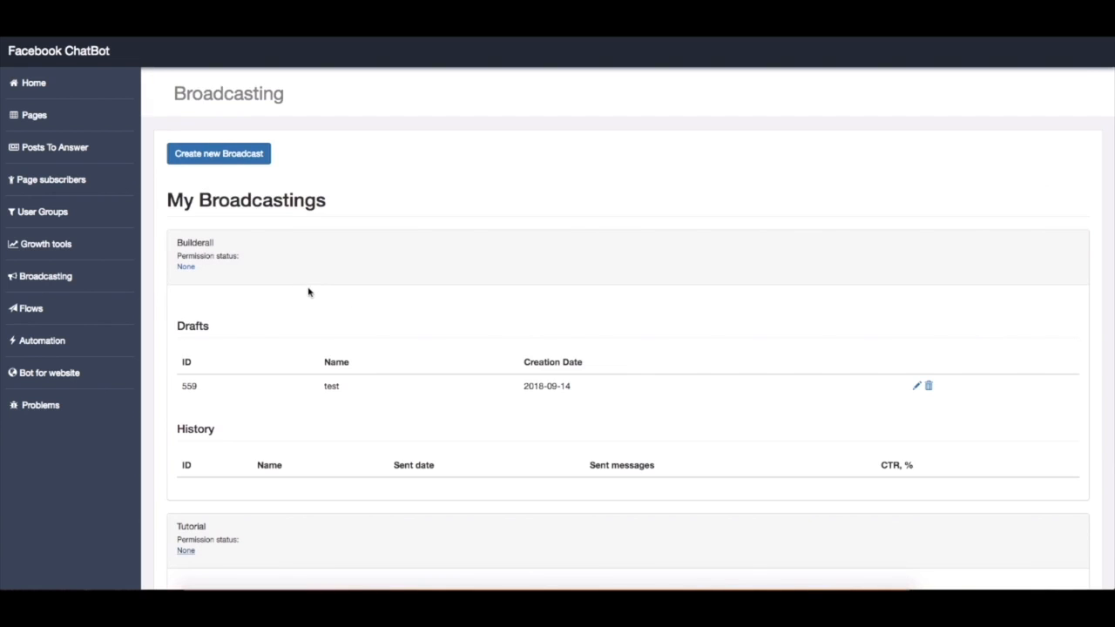
View the Builderall page's broadcasting permission details, and enter "Post text goes here" in the first step of its test broadcast draft
left_click(186, 267)
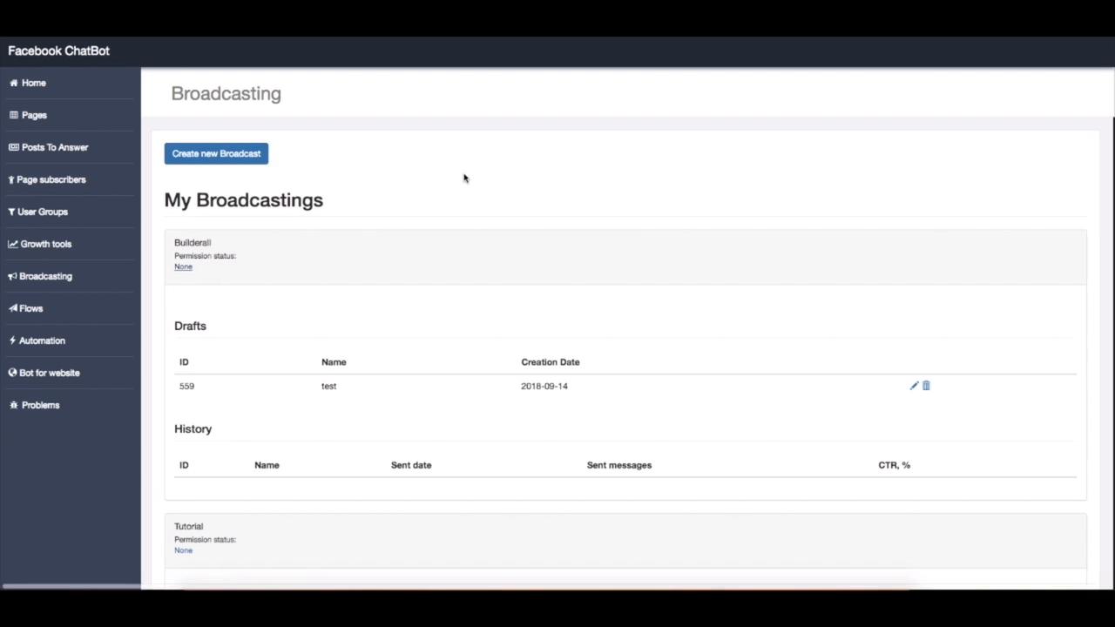
left_click(914, 389)
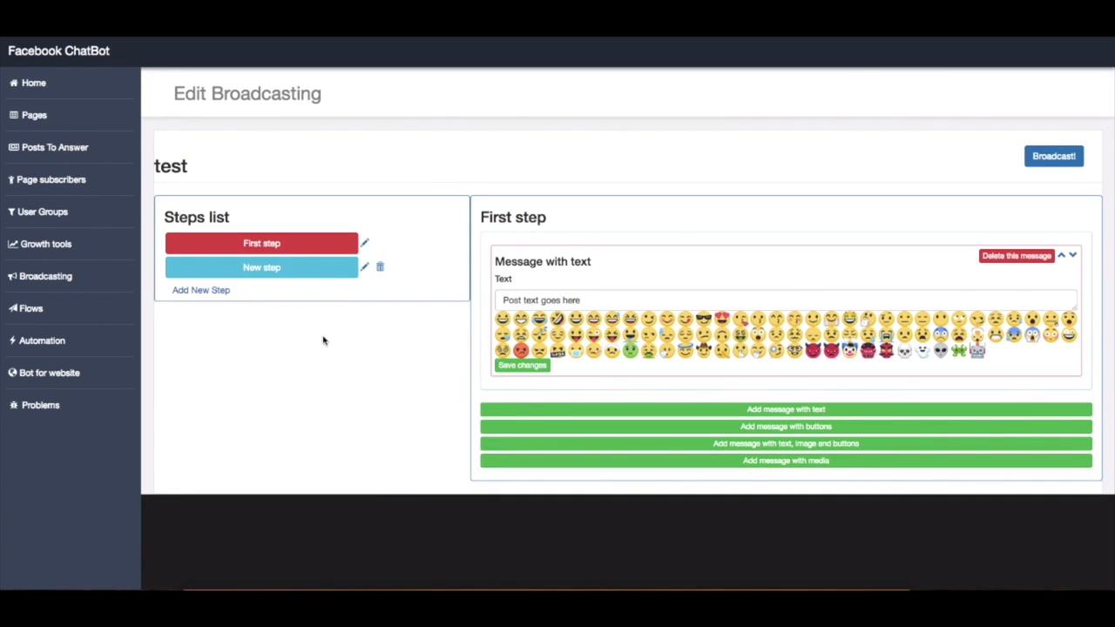
left_click(365, 243)
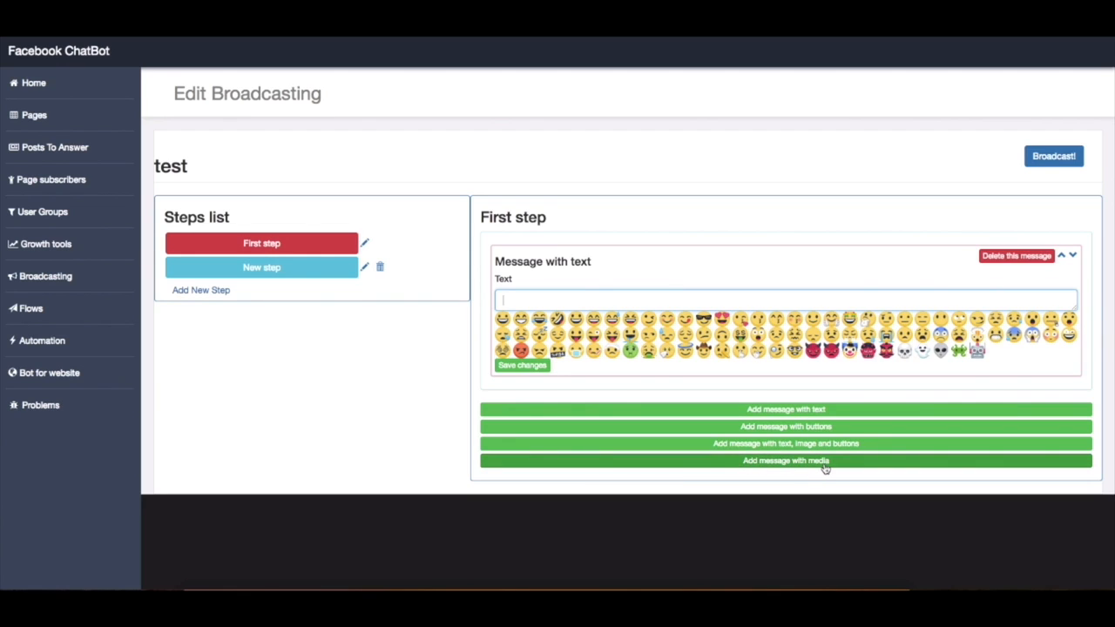
type("Post text goes here")
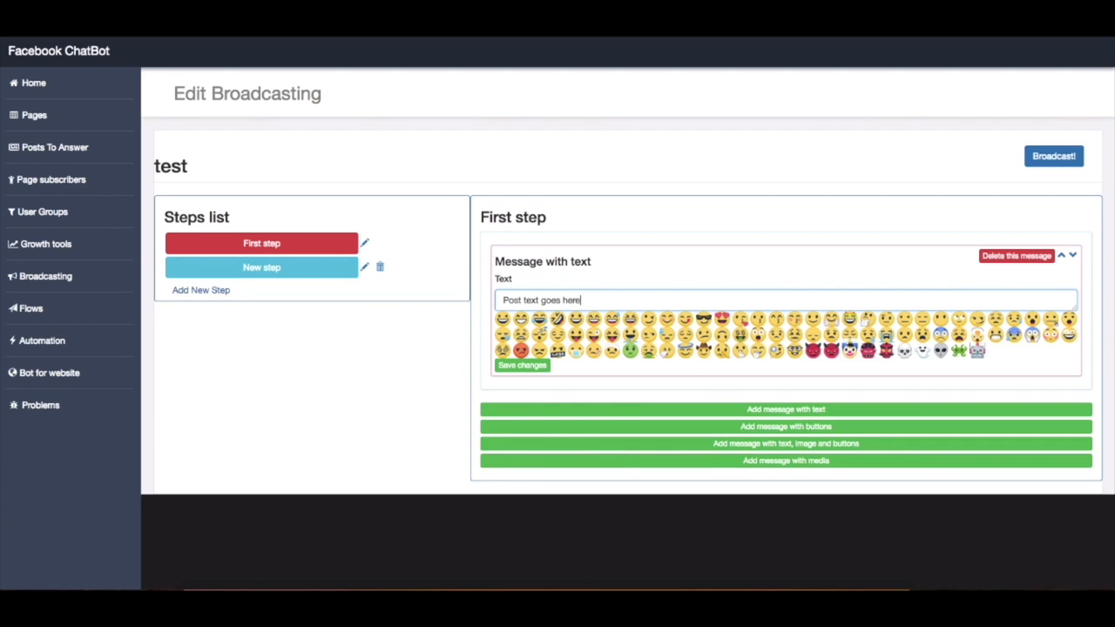
Examine the test broadcast's message type and push type options and the explanation of its broadcasting restriction, leaving the settings unchanged
left_click(1054, 156)
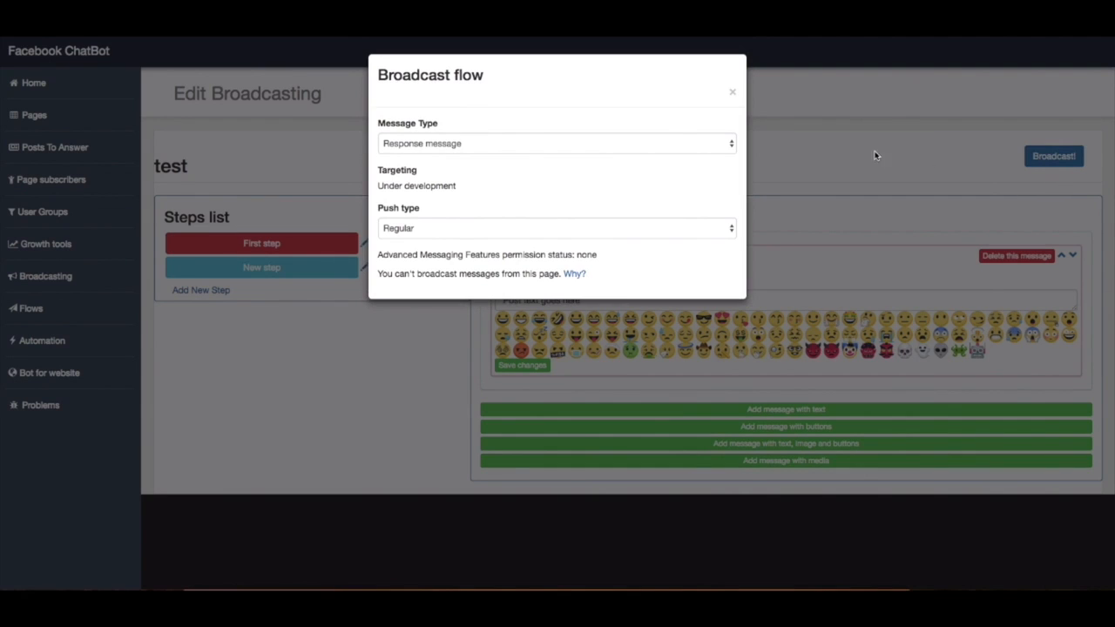
left_click(558, 146)
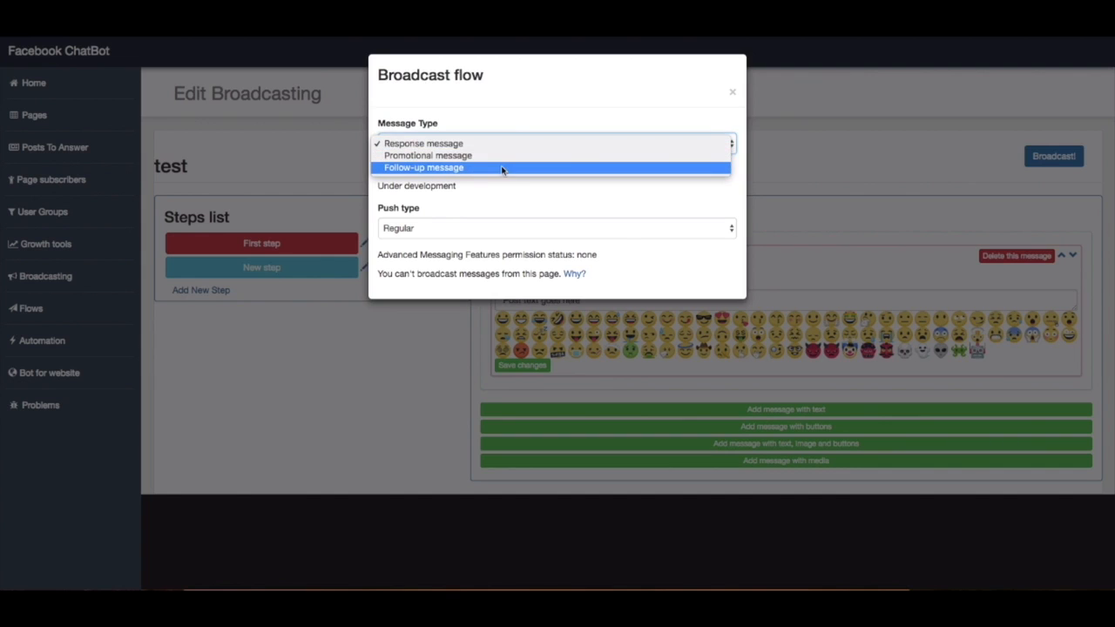
left_click(523, 177)
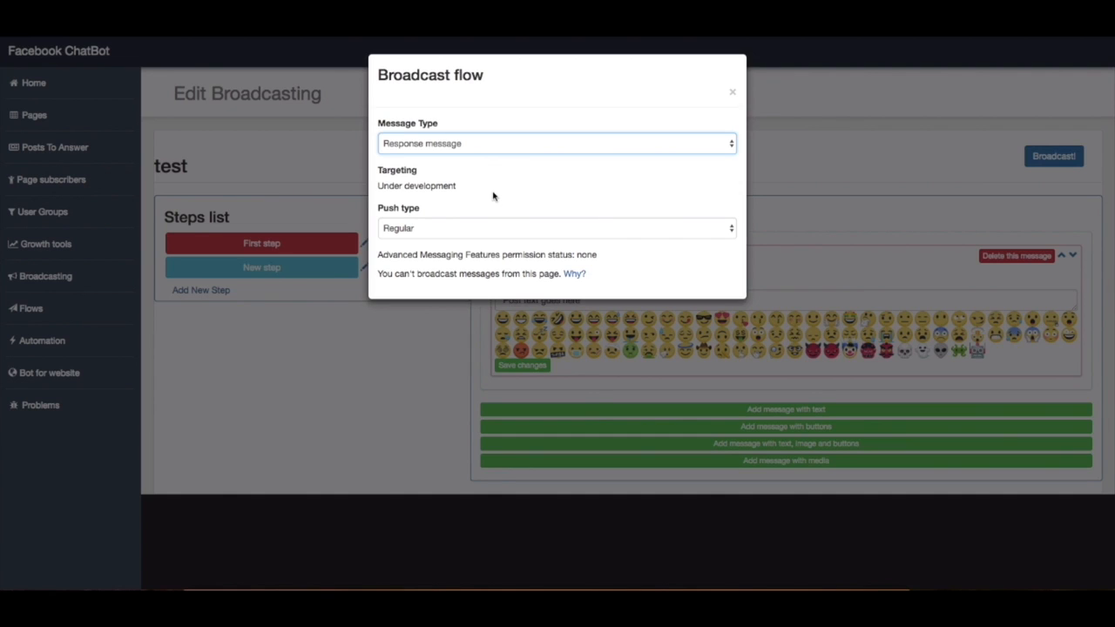
left_click(430, 230)
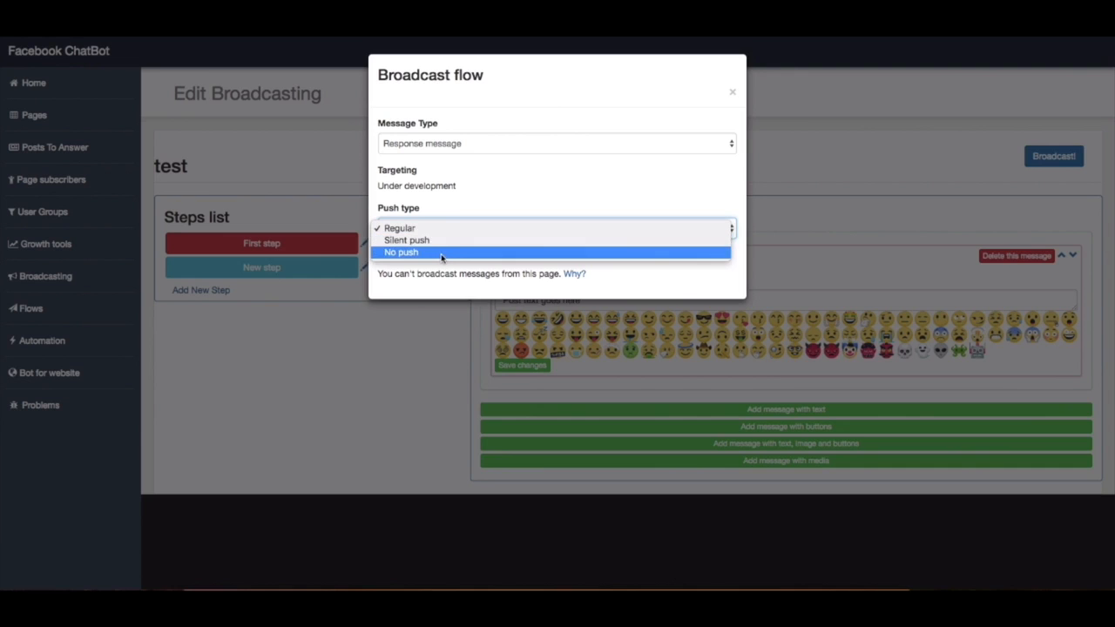
left_click(455, 230)
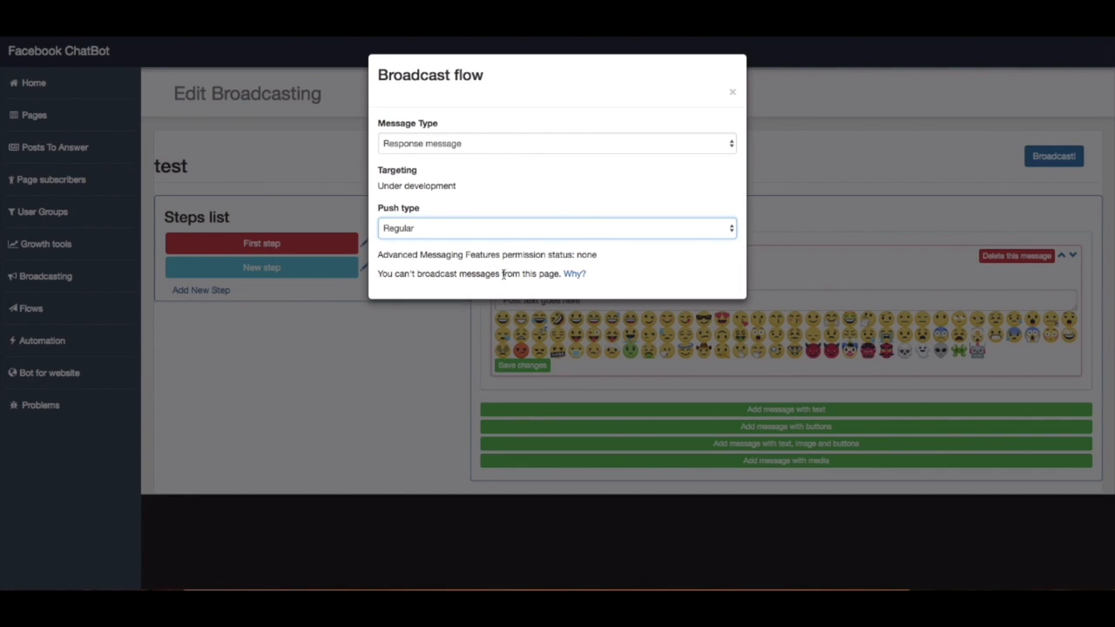
left_click(574, 275)
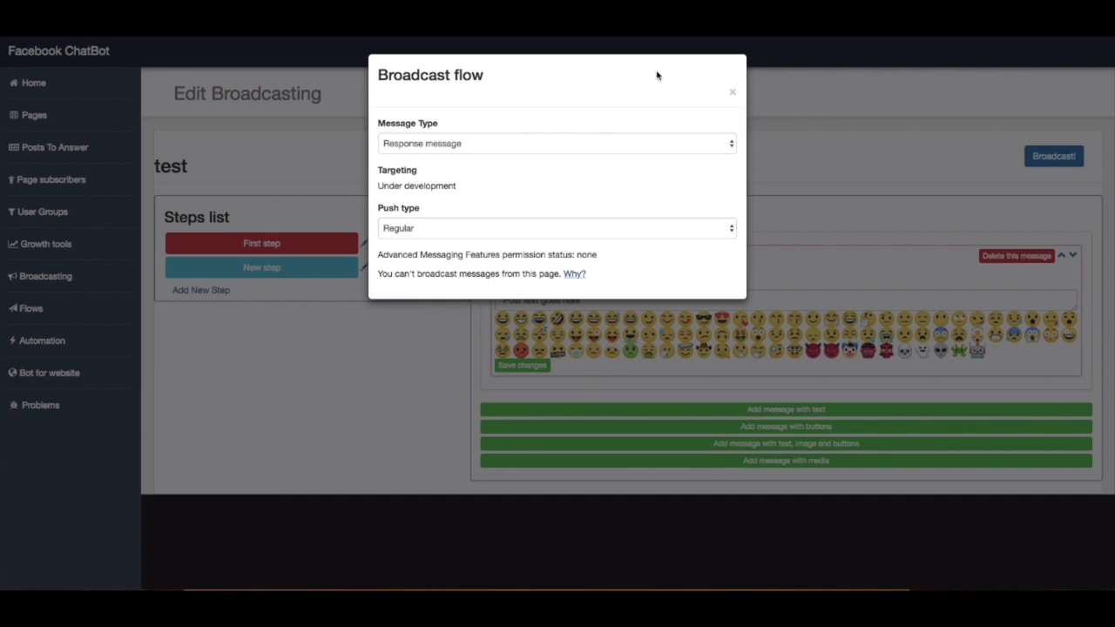
left_click(732, 94)
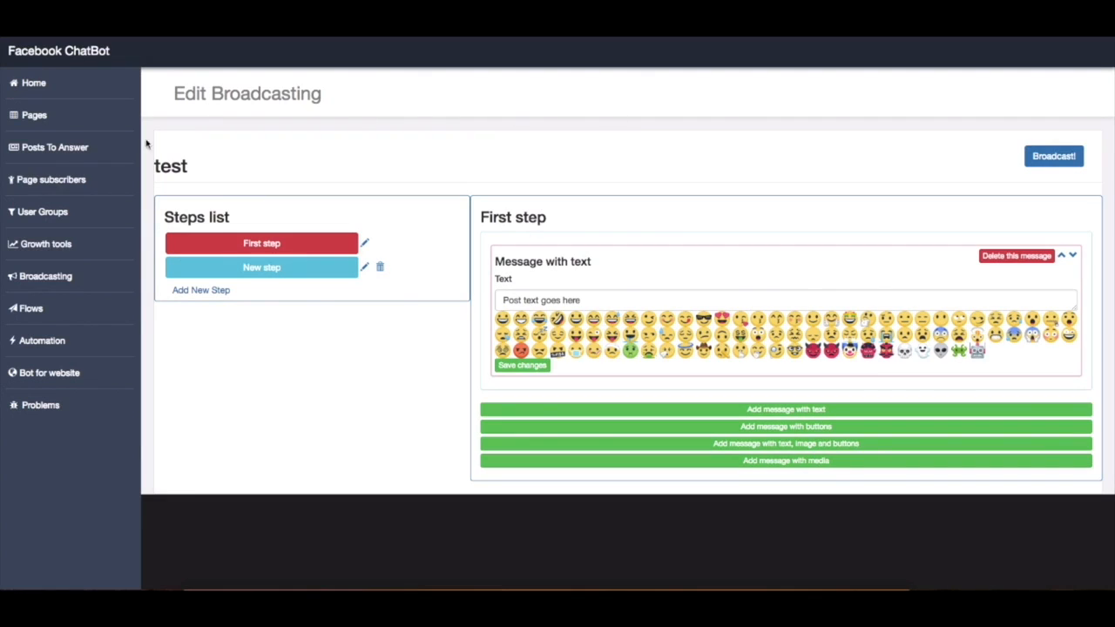
Create a new flow named Tutorial in the flows list
left_click(59, 307)
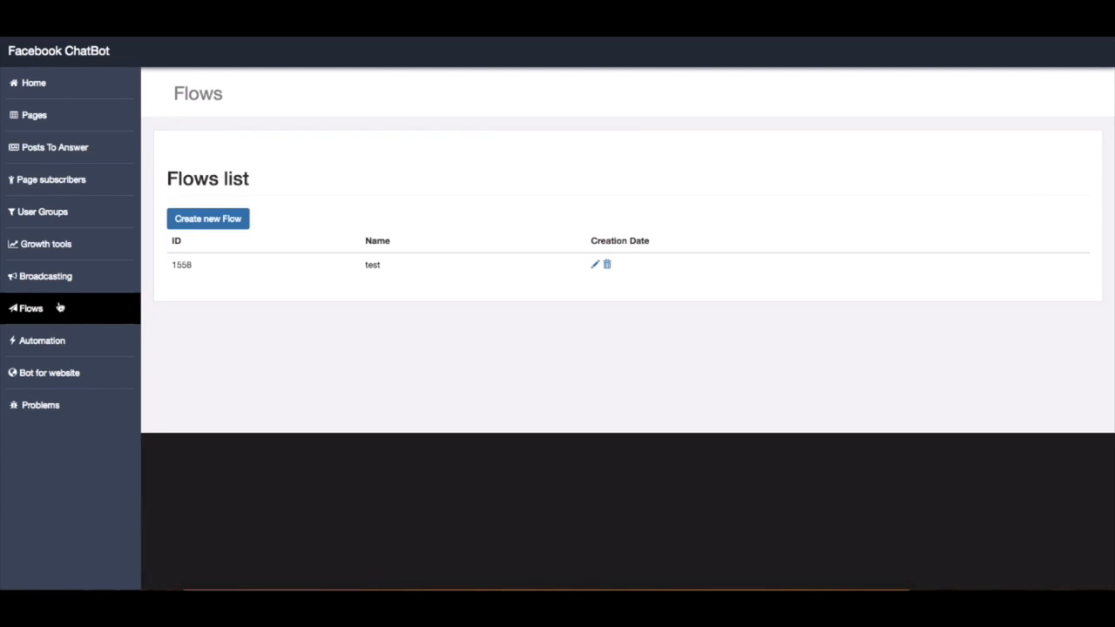
left_click(102, 251)
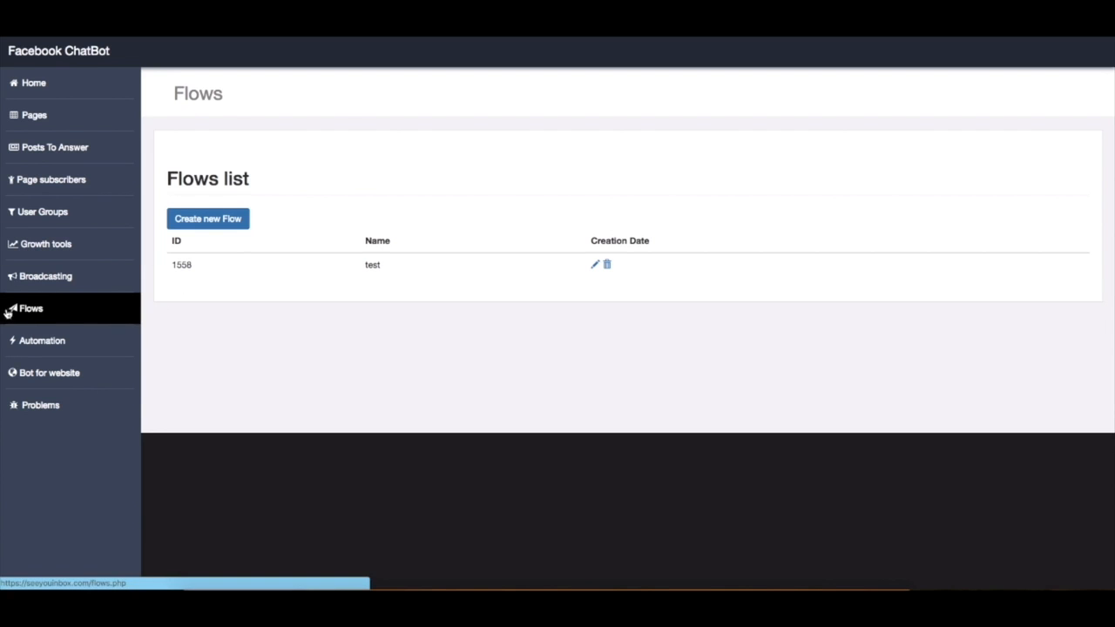
left_click(218, 224)
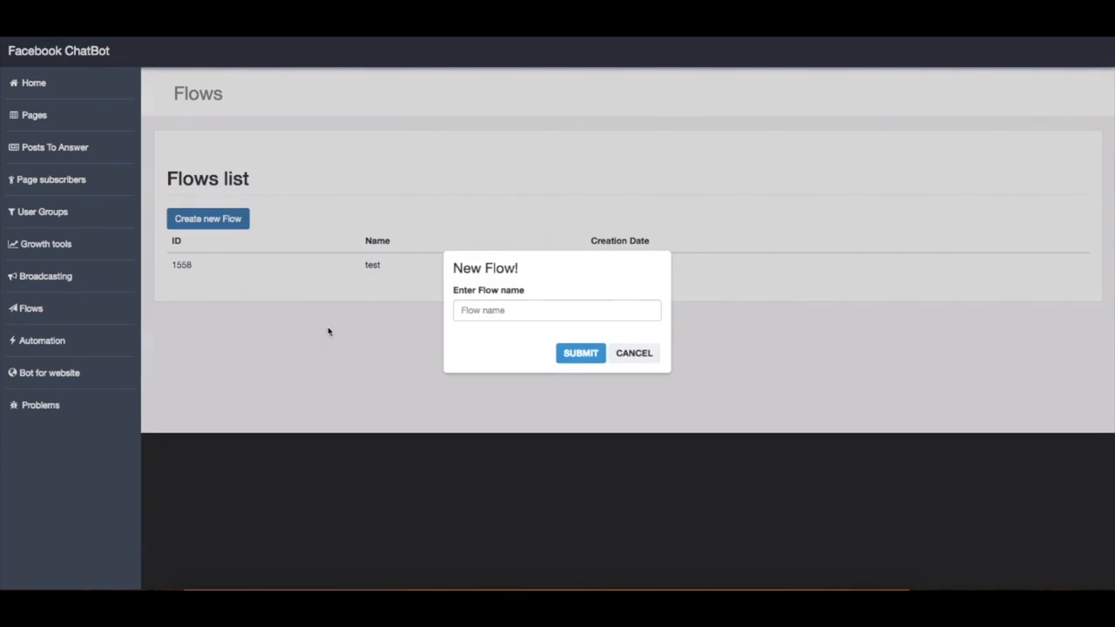
left_click(531, 313)
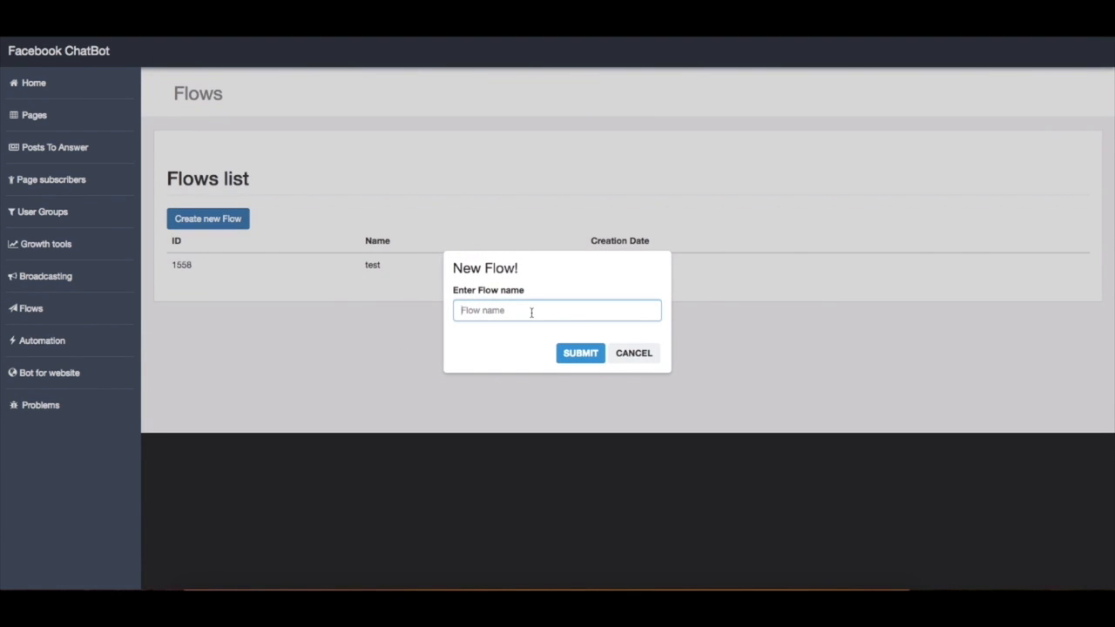
type("Tutorial")
left_click(579, 353)
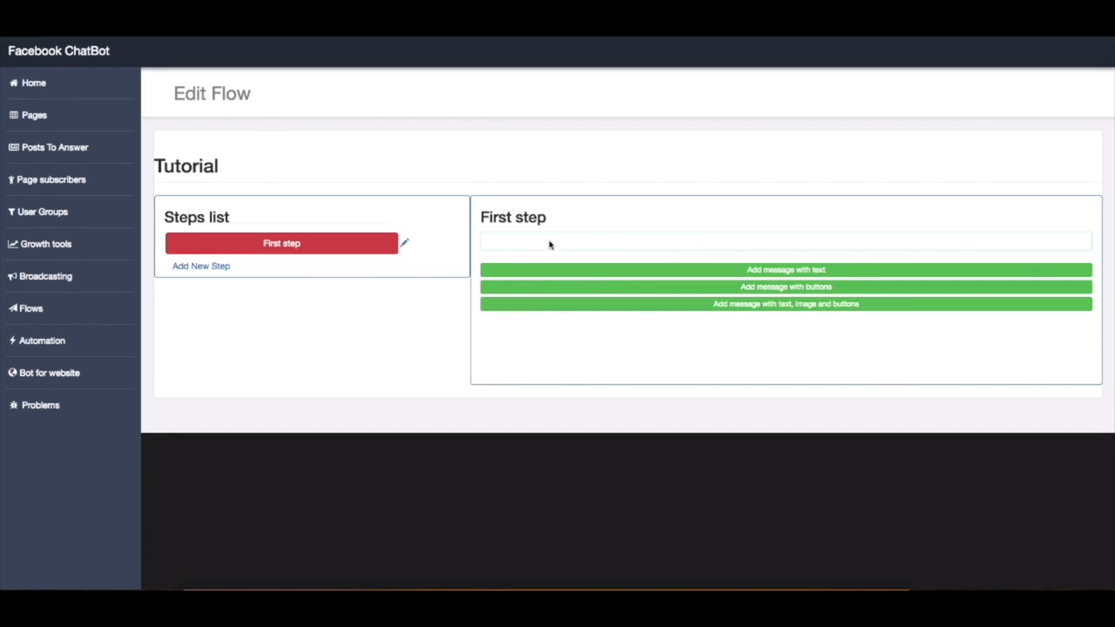
Add a text message to the Tutorial flow's first step and replace its default text with the placeholders {last_name}{first_name}
left_click(781, 273)
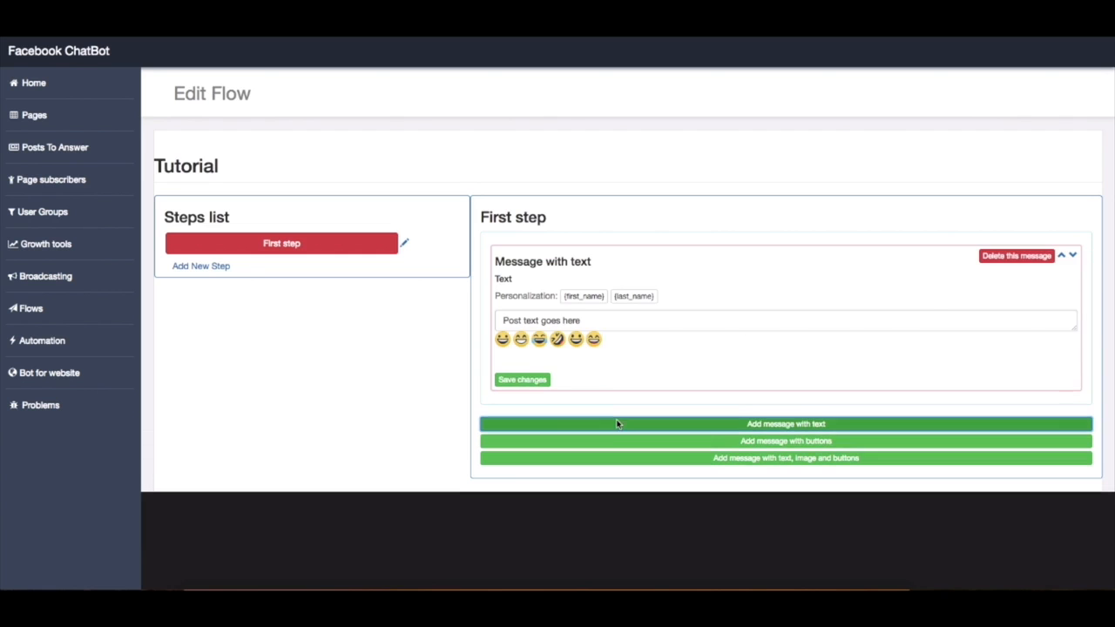
left_click_drag(597, 322, 495, 316)
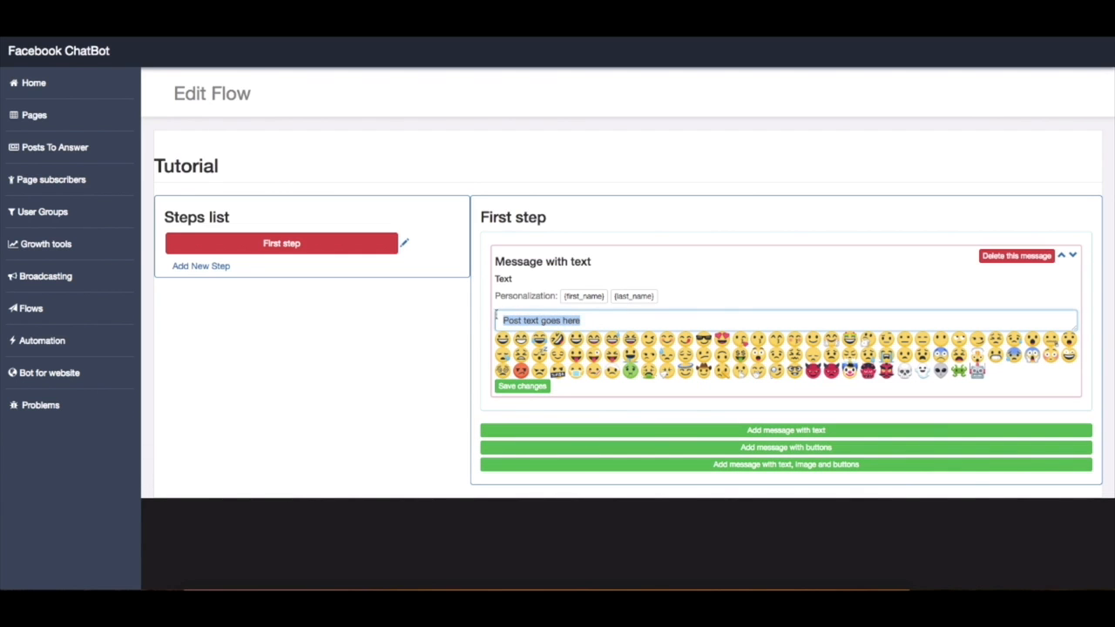
key("BackSpace")
left_click_drag(583, 301, 550, 315)
left_click(582, 302)
left_click(625, 301)
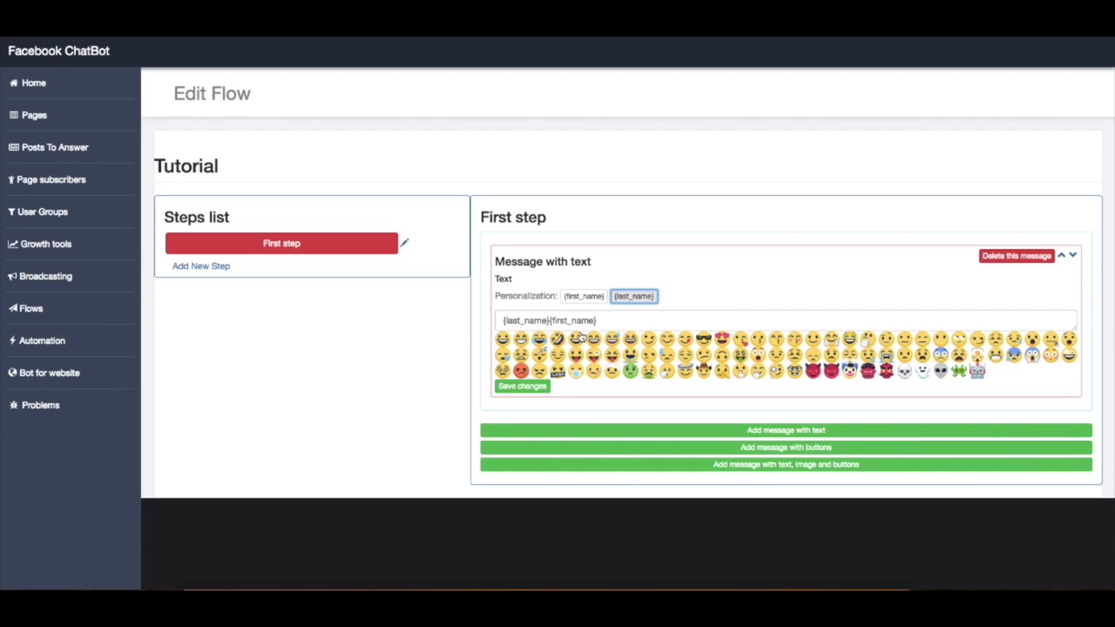
Replace the message text with "Thank you {first_name} {last_name} for contacting us!" and add a message with three buttons to the first step
left_click(551, 323)
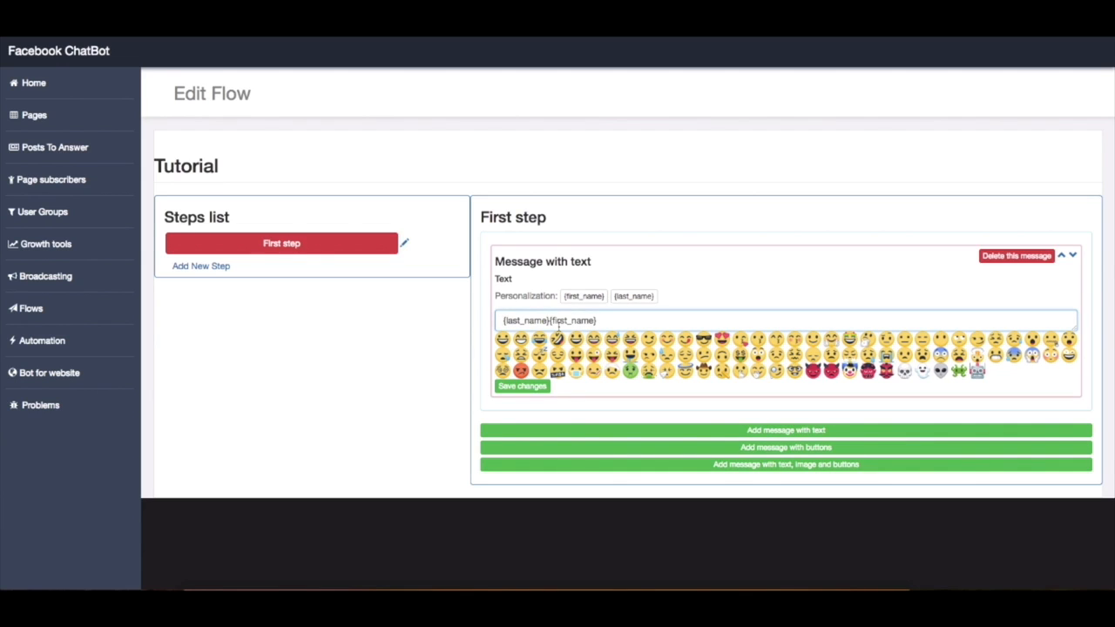
type("Thank you")
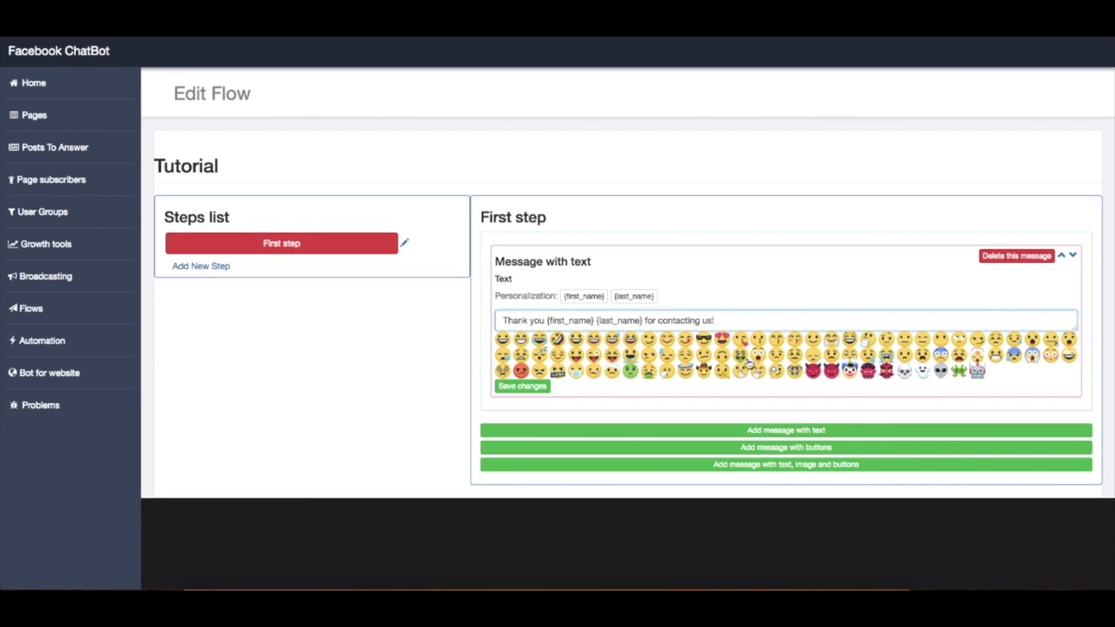
left_click(767, 447)
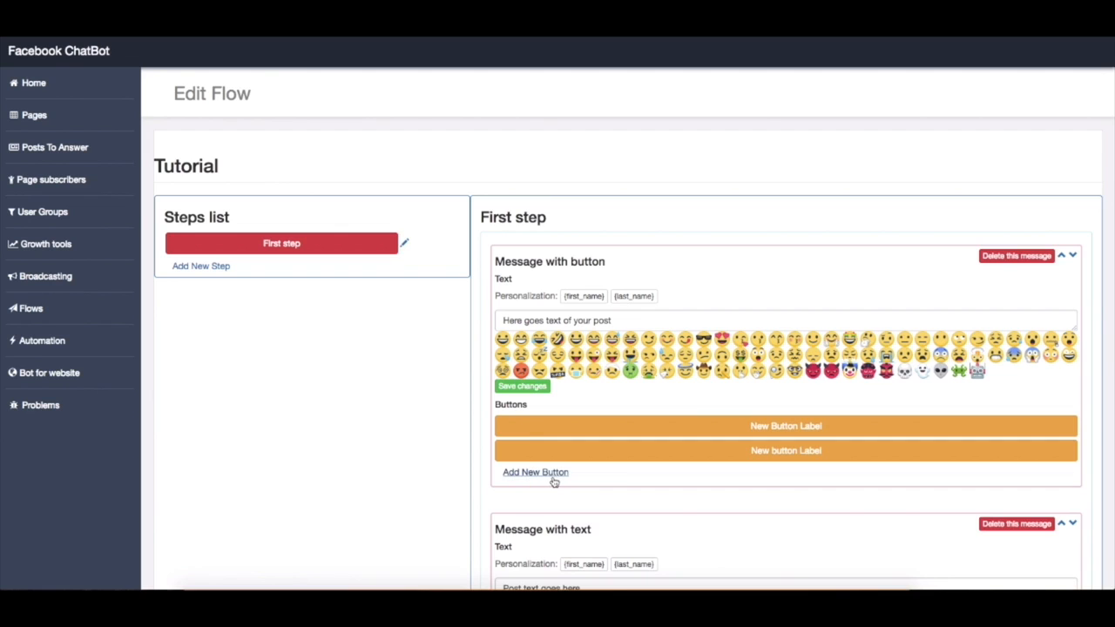
left_click(560, 479)
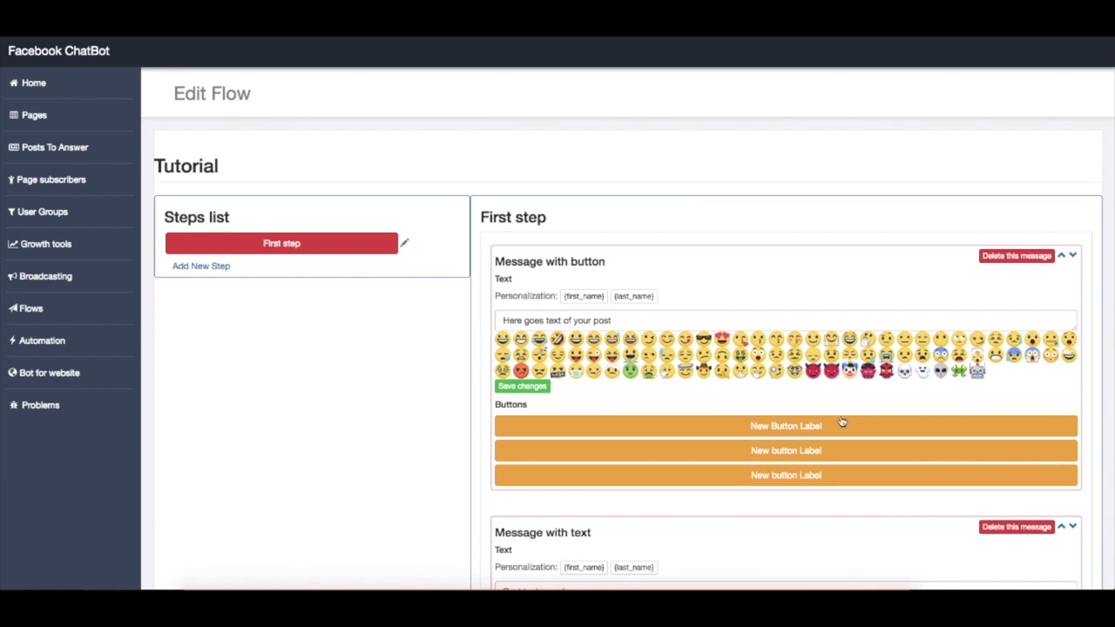
left_click(790, 433)
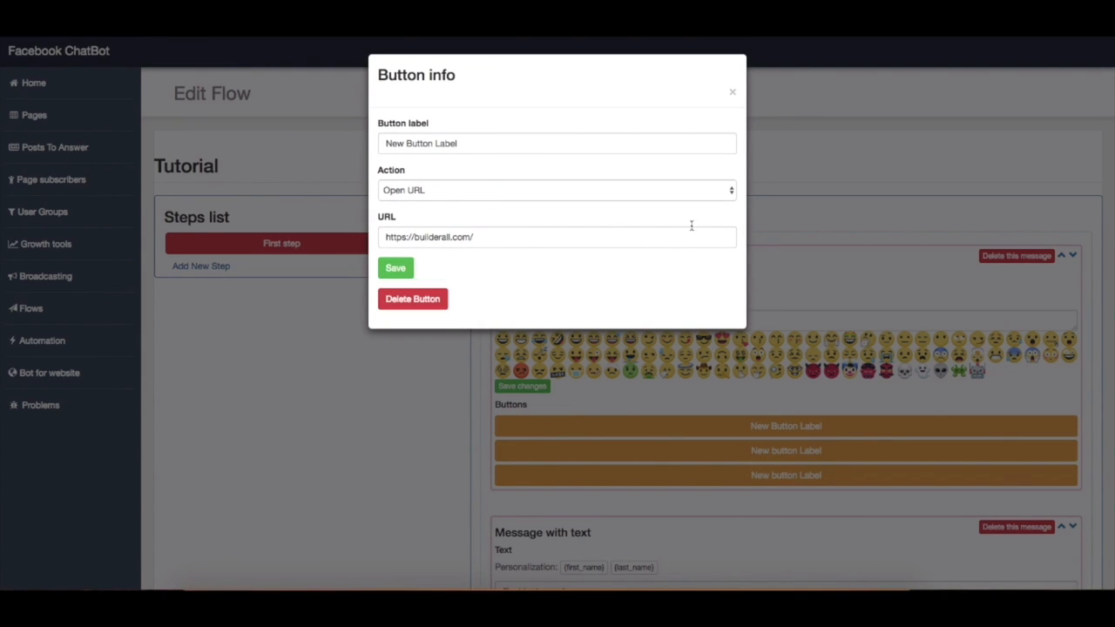
left_click(731, 193)
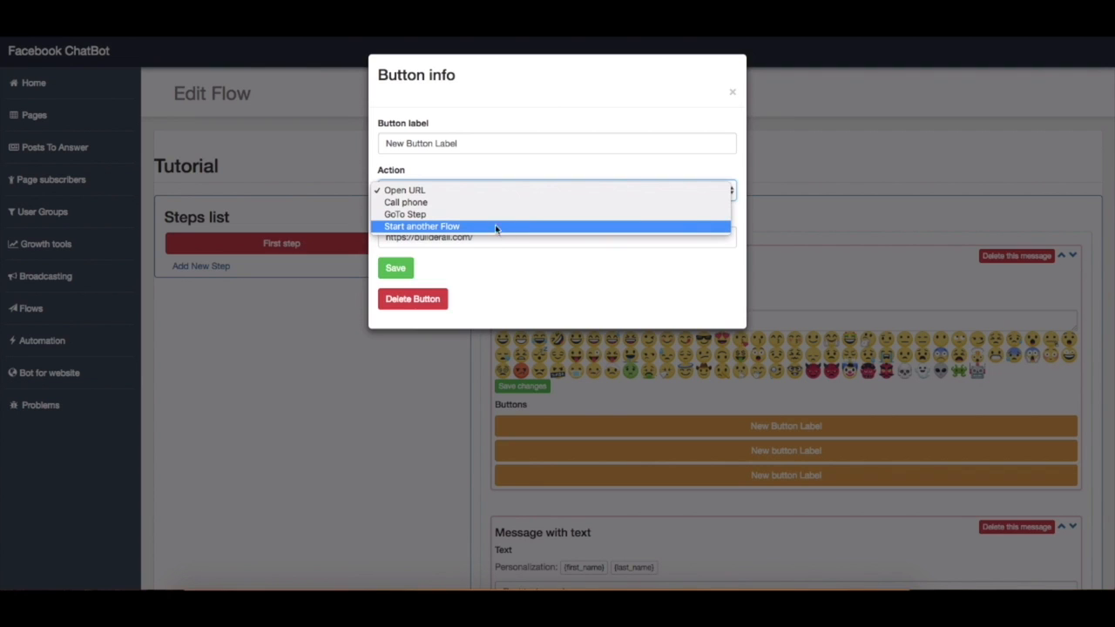
left_click(469, 192)
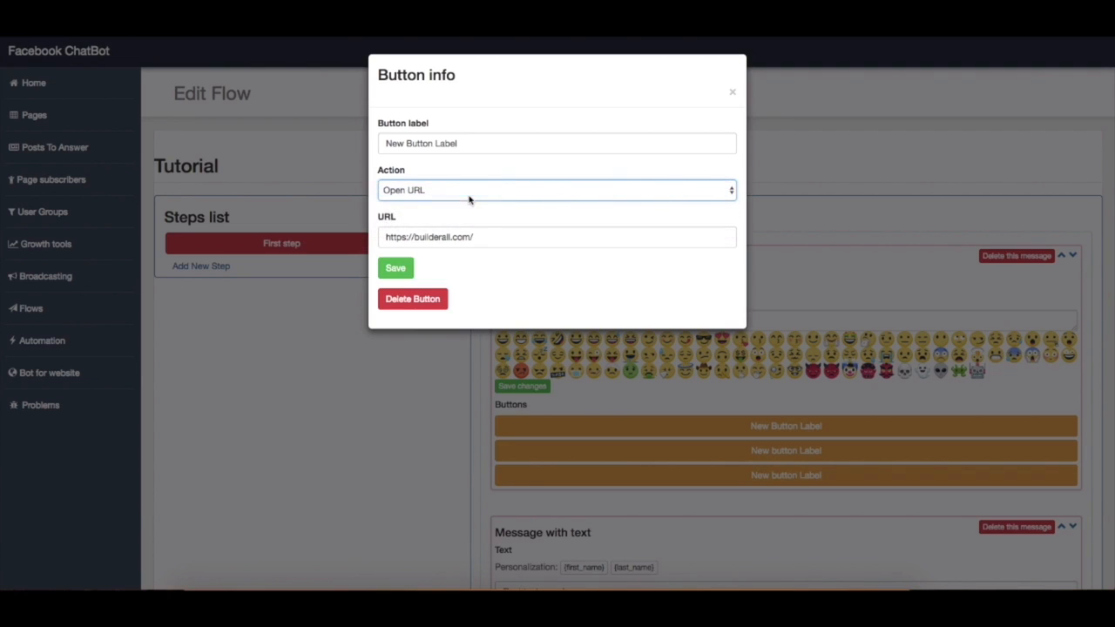
left_click(500, 238)
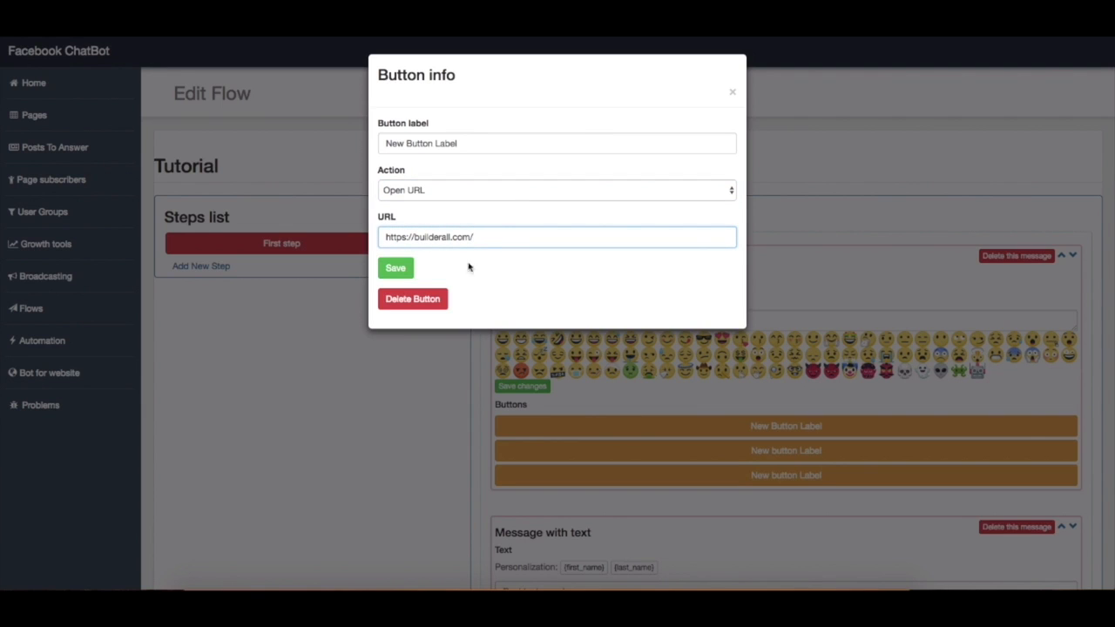
left_click_drag(460, 143, 372, 137)
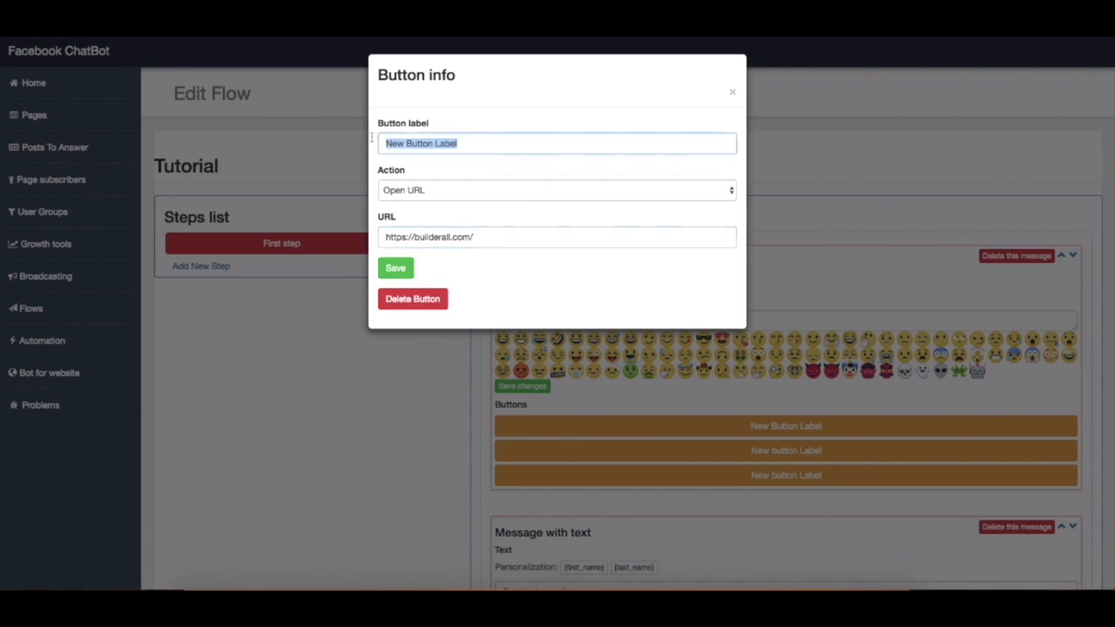
key("BackSpace")
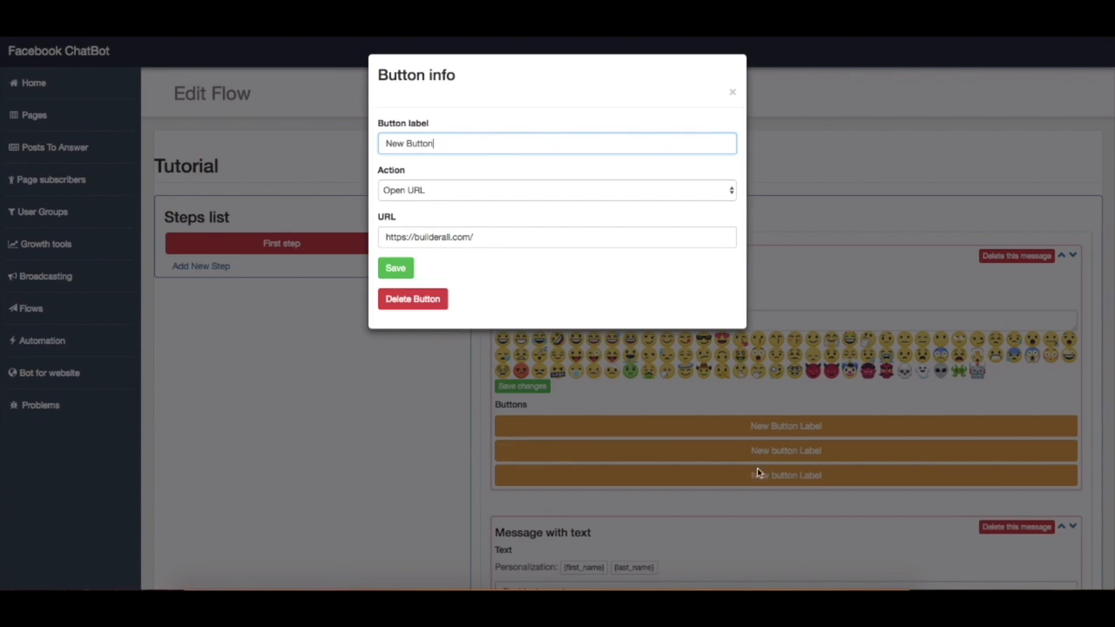
left_click(397, 267)
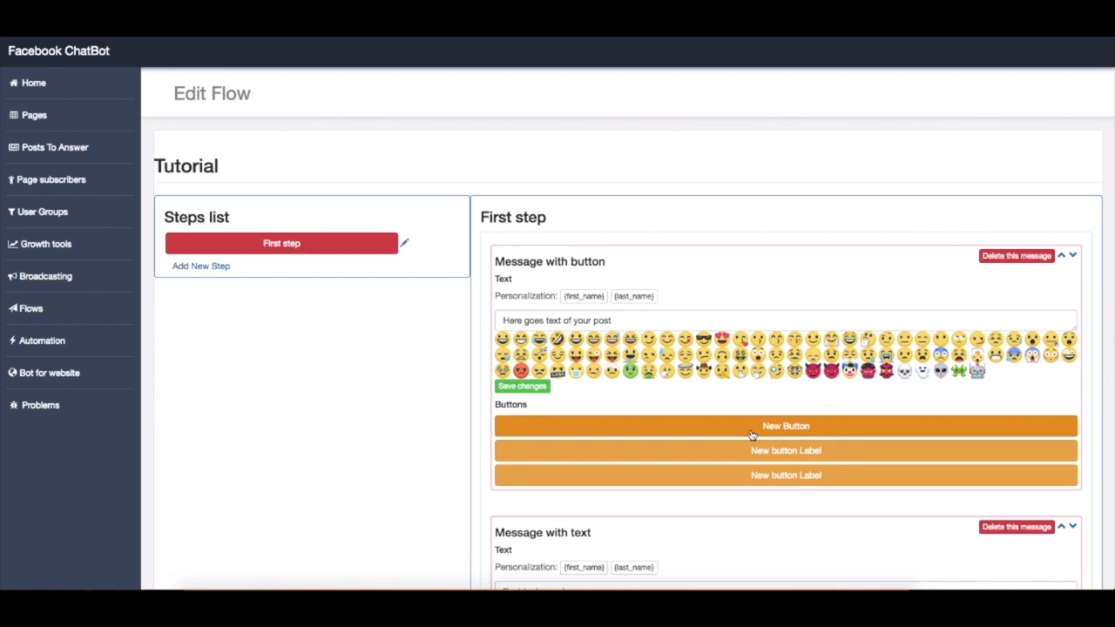
Add two new steps to the Tutorial flow's steps list
left_click(218, 268)
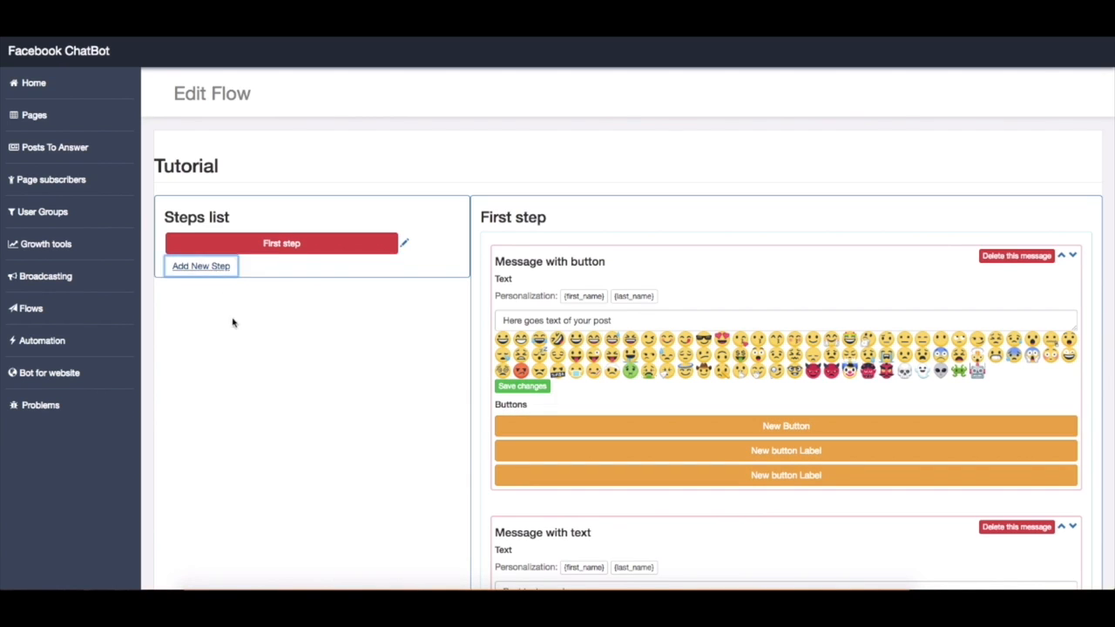
left_click(218, 293)
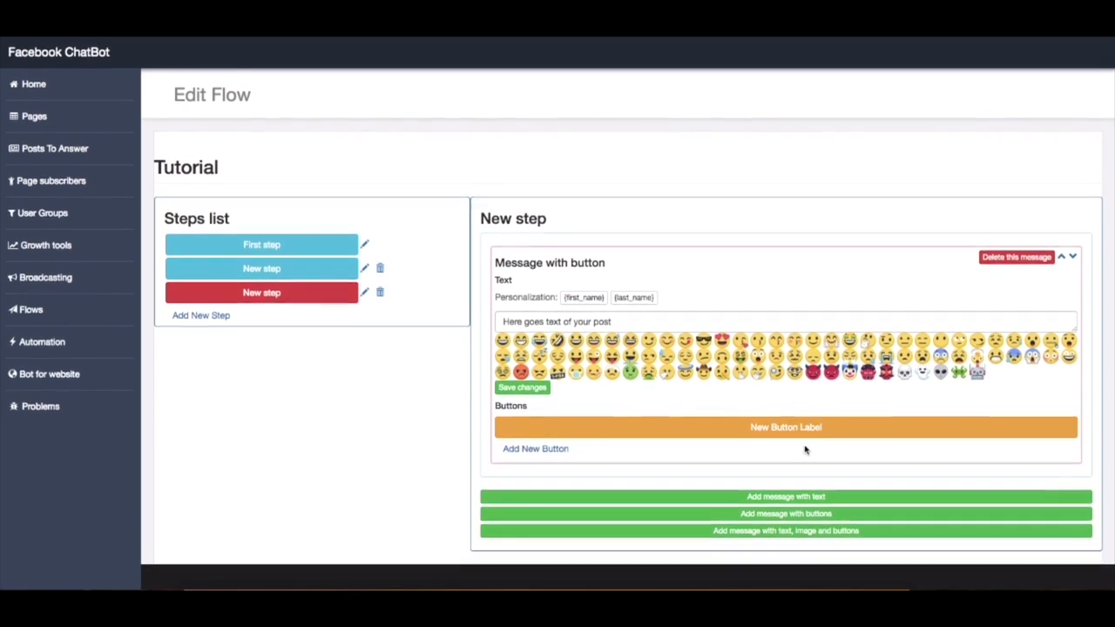
Set the last step's button to the GoTo Step action with the last New step as target, save it, and open the flow's second step
left_click(799, 433)
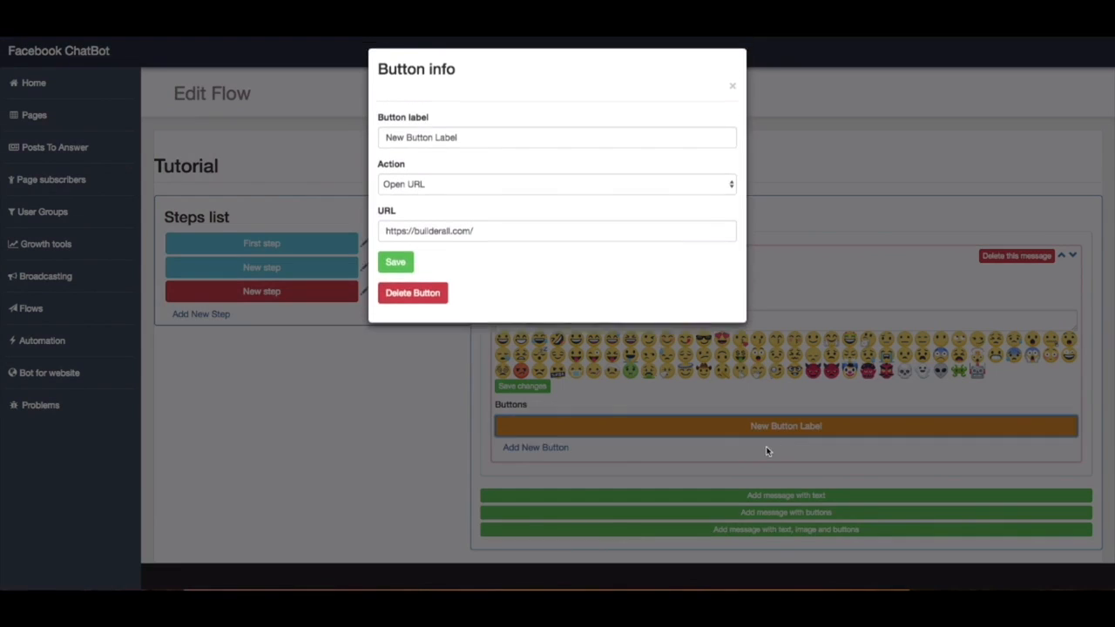
left_click(583, 188)
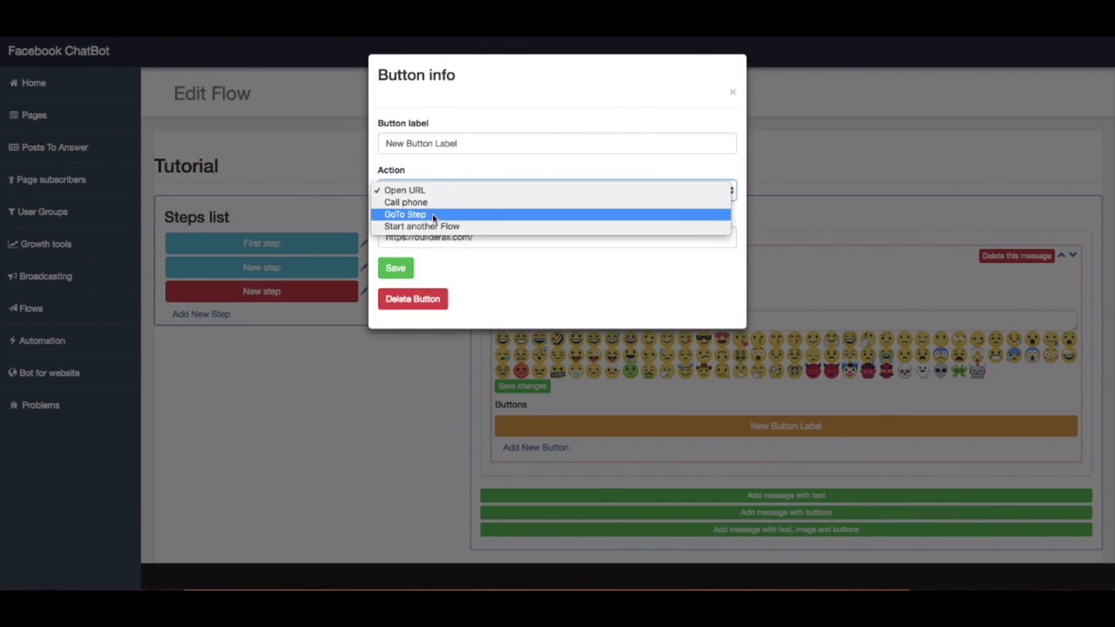
left_click(558, 213)
left_click(562, 243)
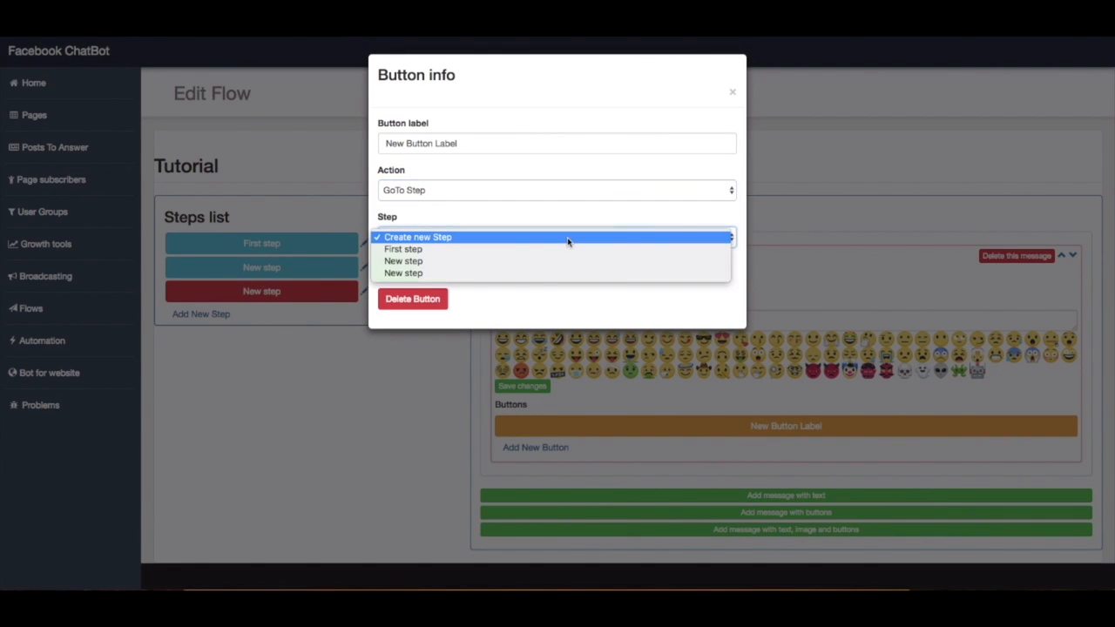
left_click(408, 272)
left_click(395, 268)
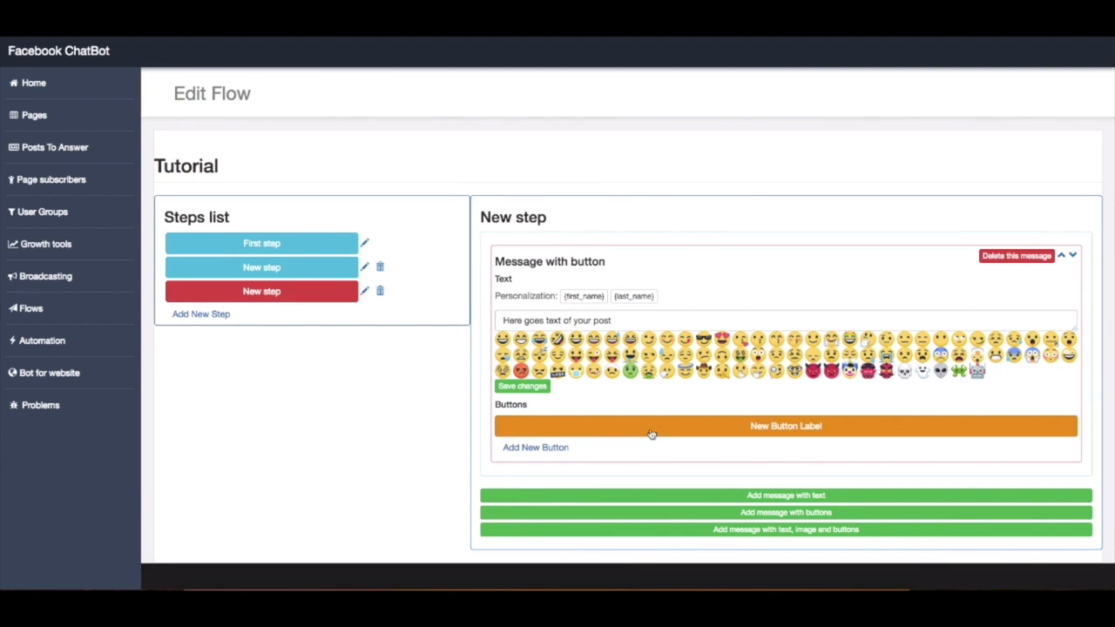
left_click_drag(340, 303, 293, 279)
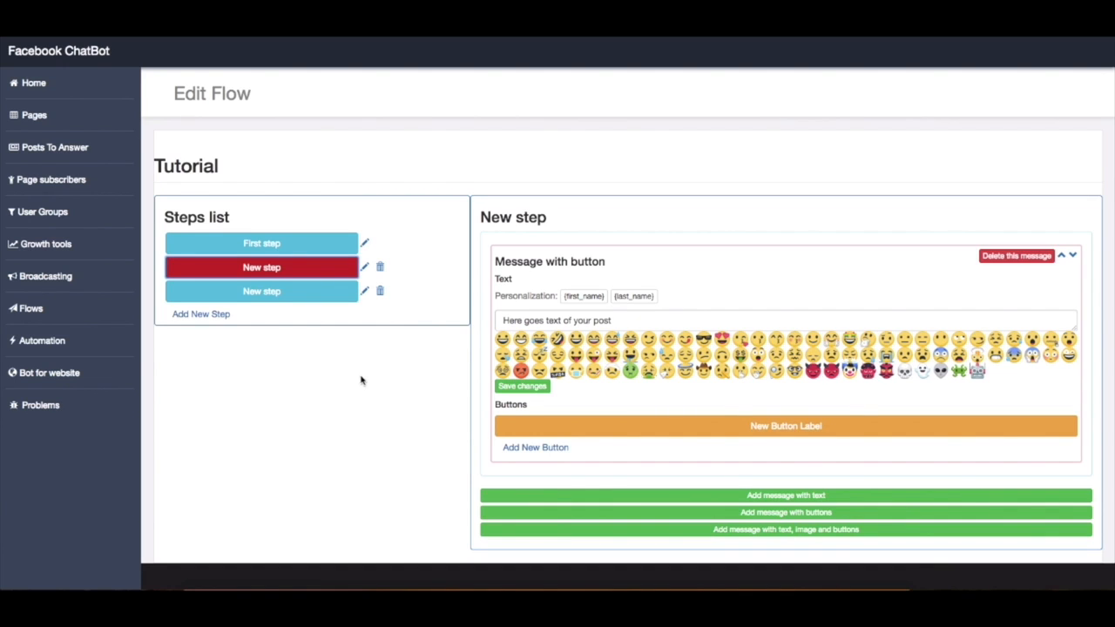
Open the automation settings for the Builderall page and view its reply rules and welcome message sections
left_click(74, 339)
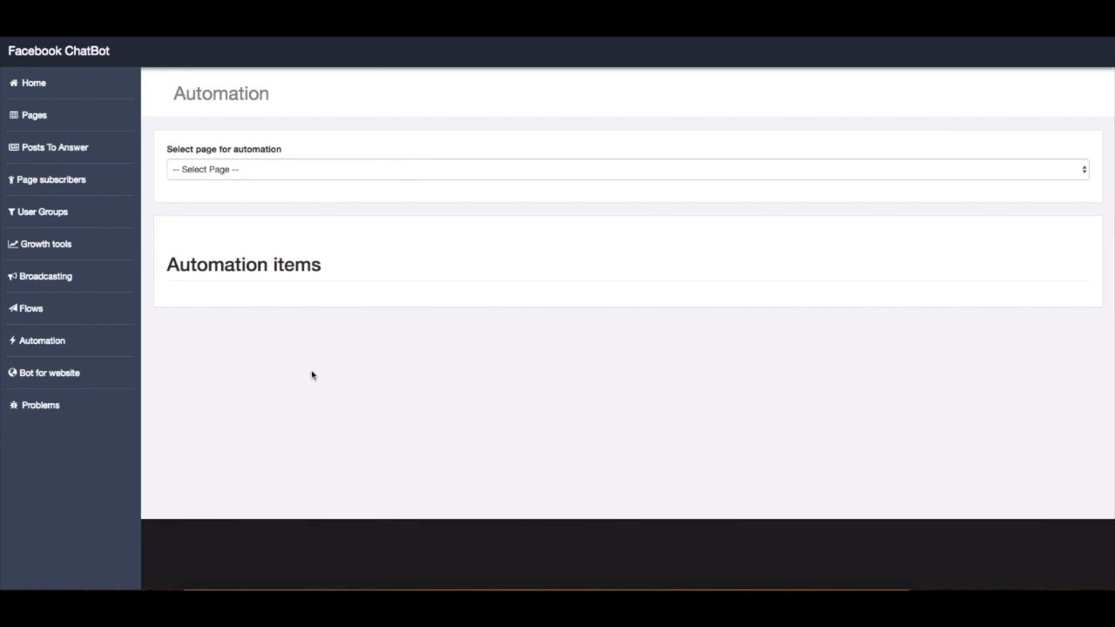
left_click(304, 172)
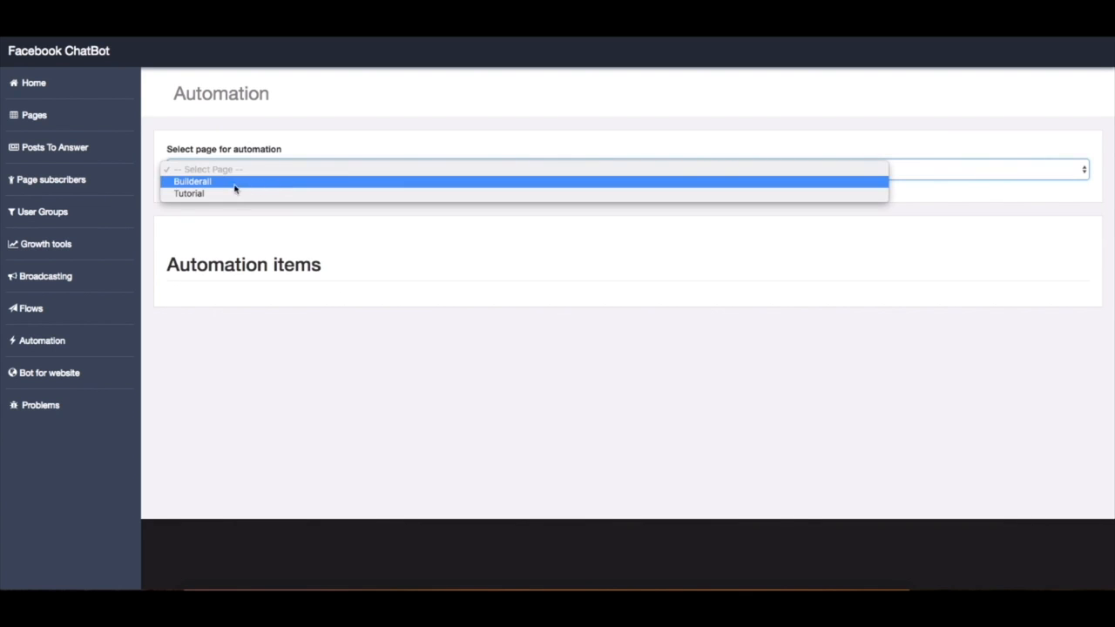
left_click(207, 181)
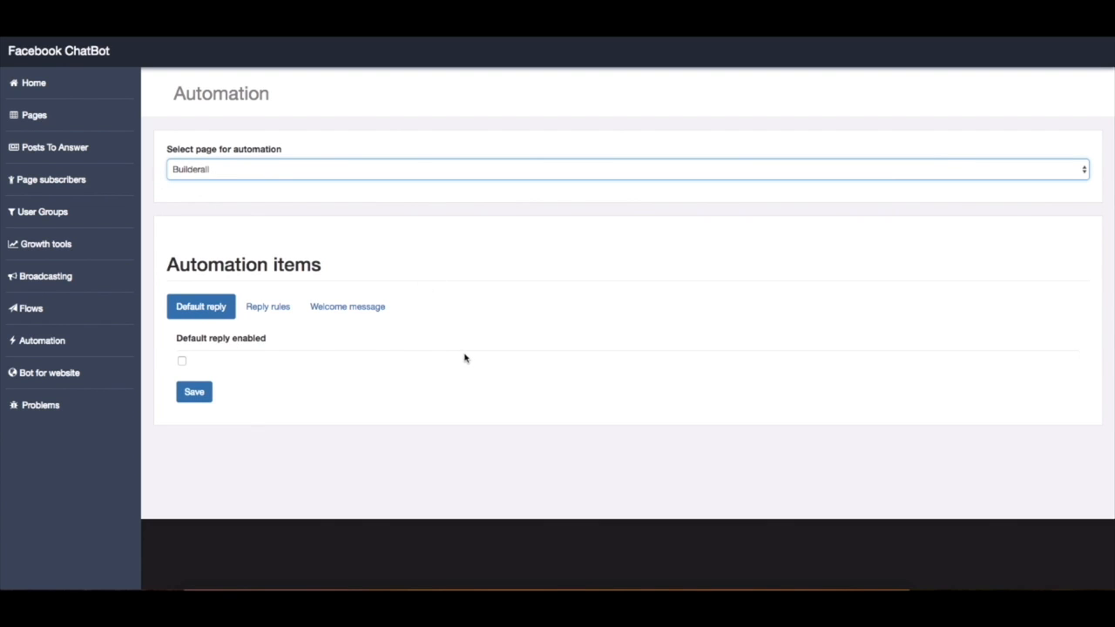
left_click(283, 319)
left_click(320, 320)
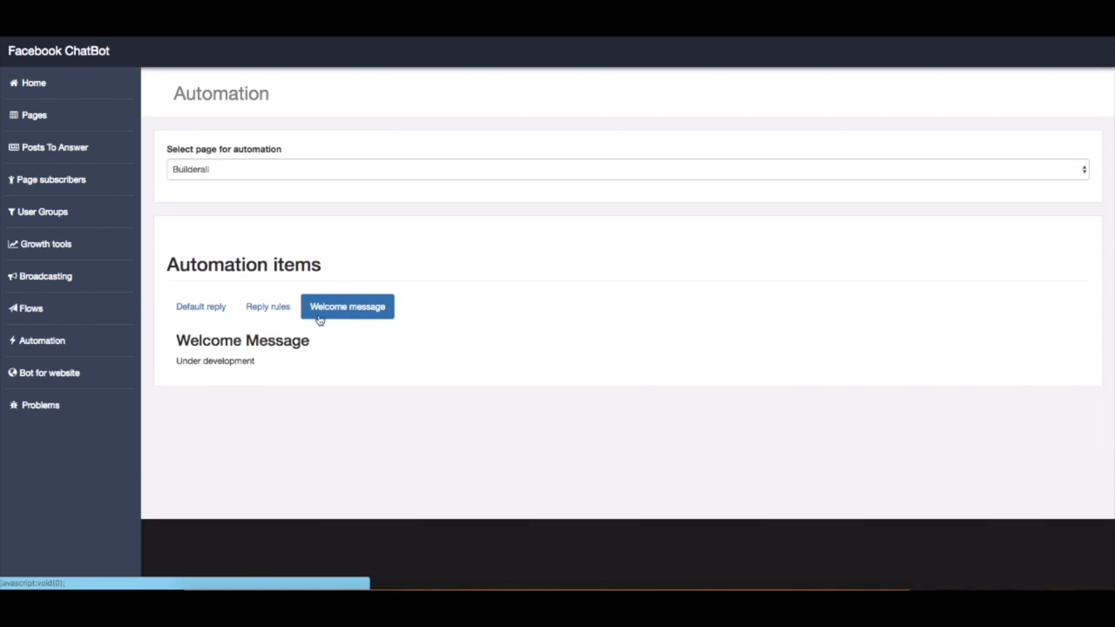
Enable the default reply for the Builderall page with the Tutorial flow and save it
left_click(204, 318)
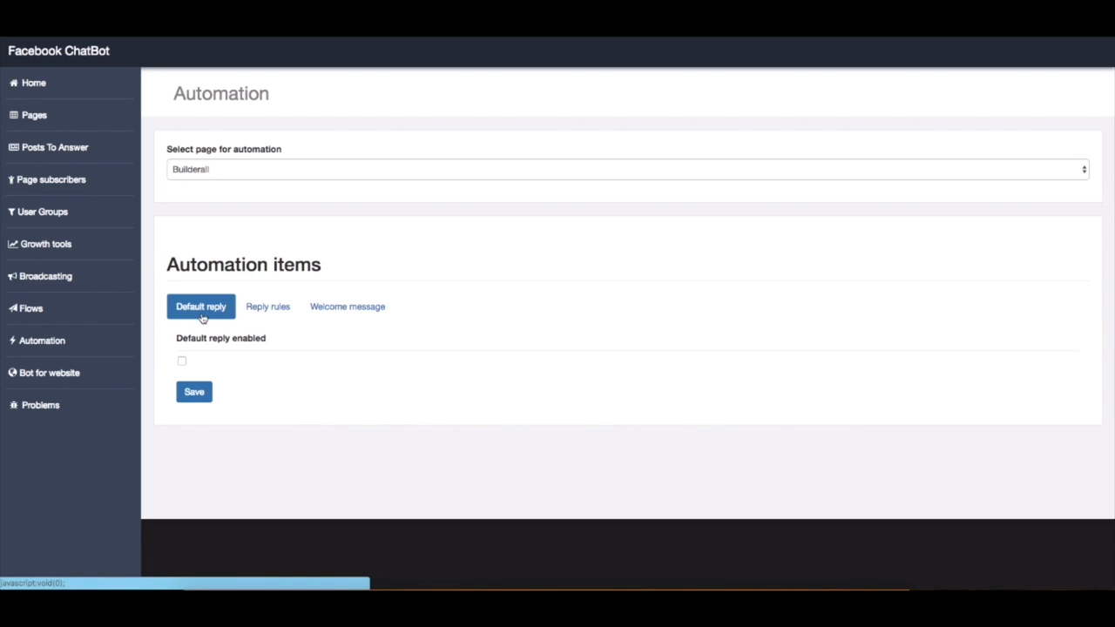
left_click(181, 360)
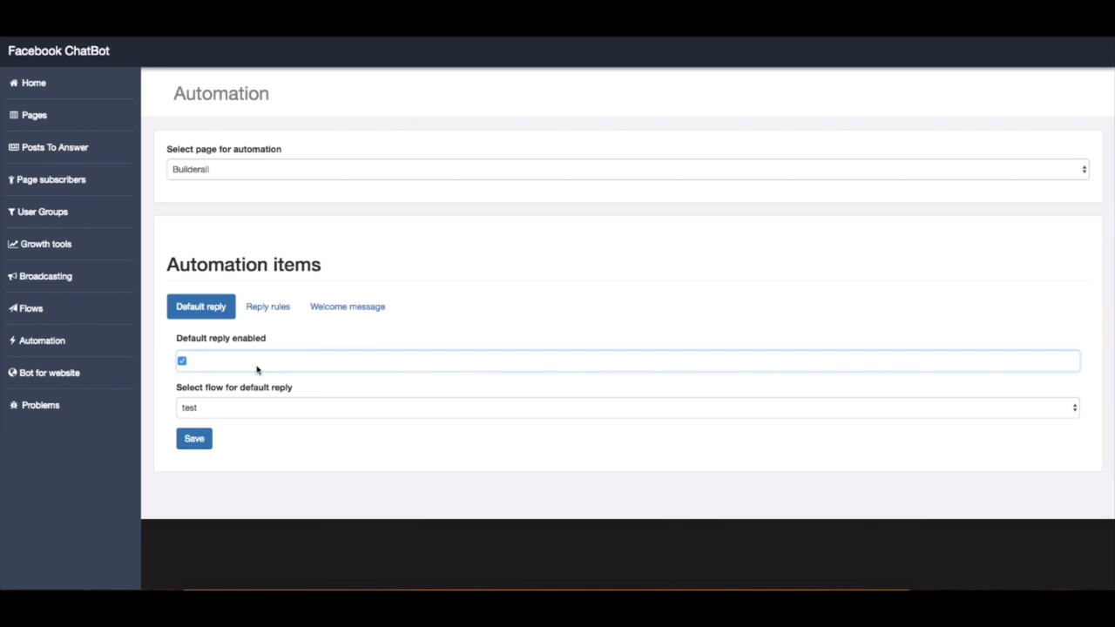
left_click(296, 411)
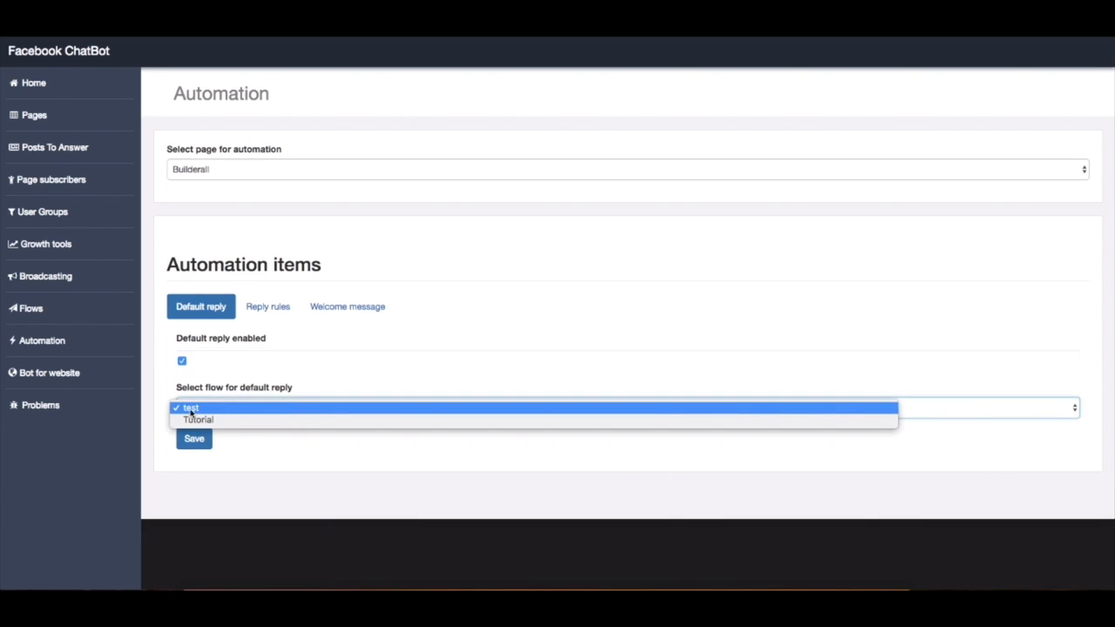
left_click(261, 422)
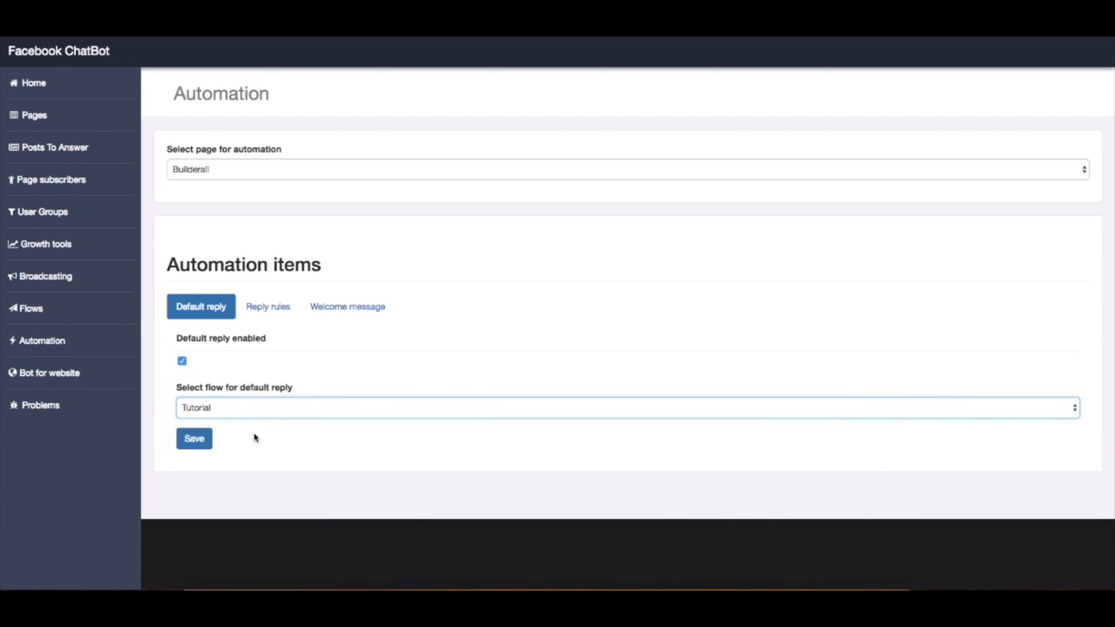
left_click(198, 443)
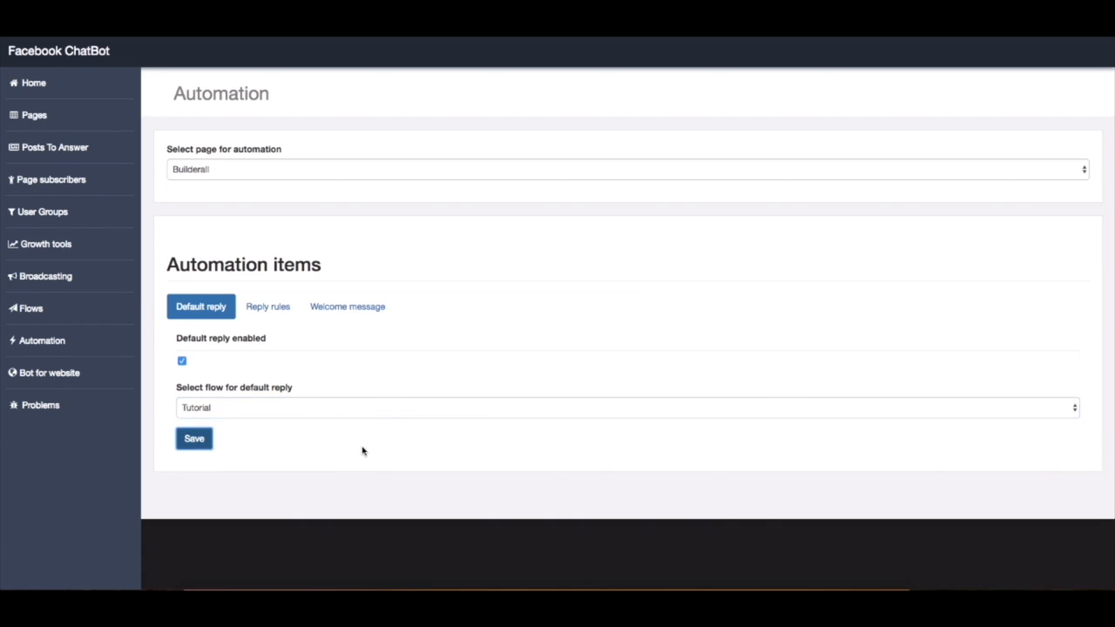
Create a reply rule of type Consist for the phrase "Hi!" that starts the Tutorial flow
left_click(267, 312)
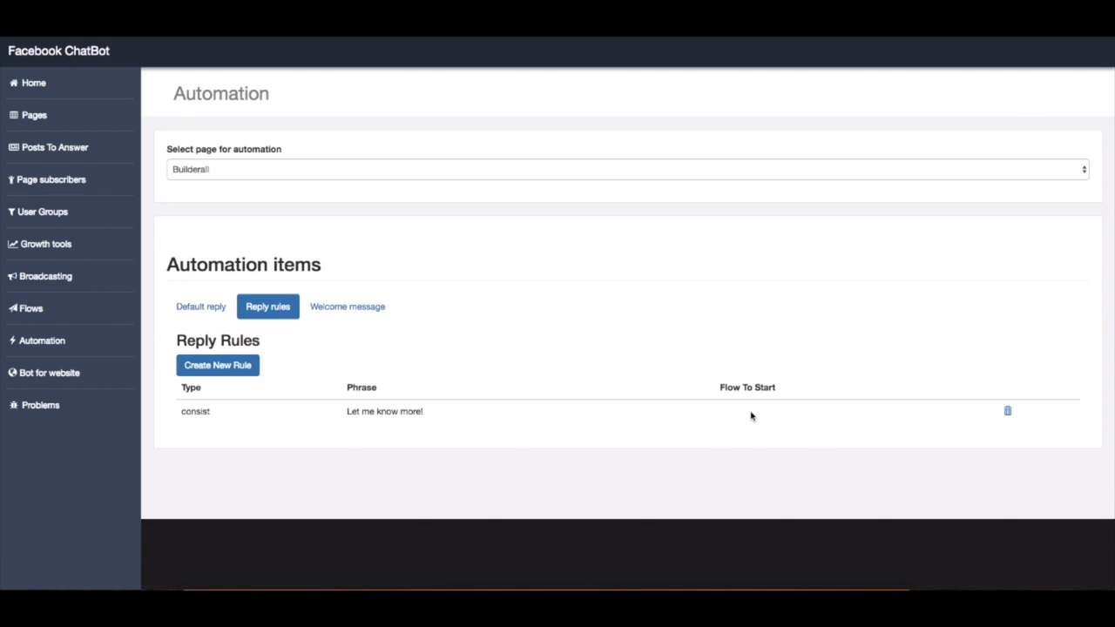
left_click(248, 365)
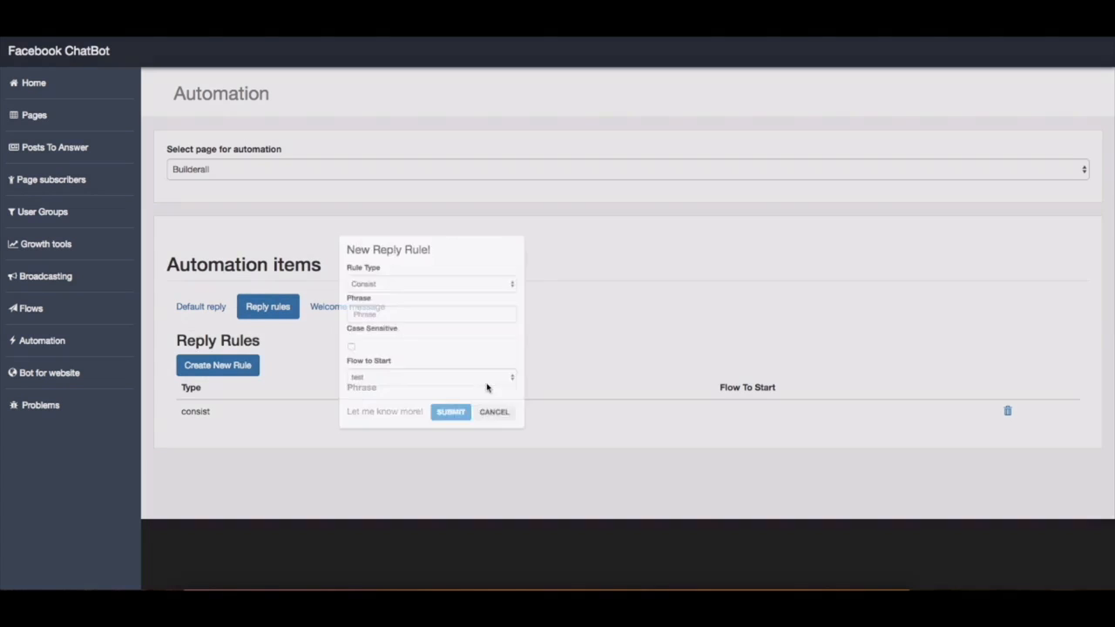
left_click(562, 373)
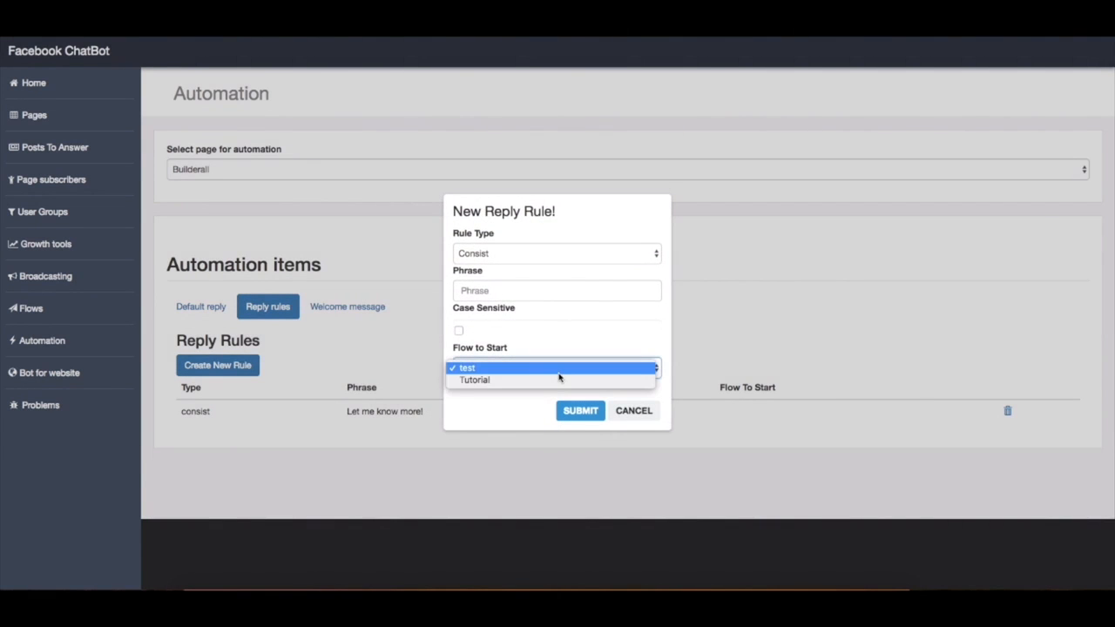
left_click(505, 379)
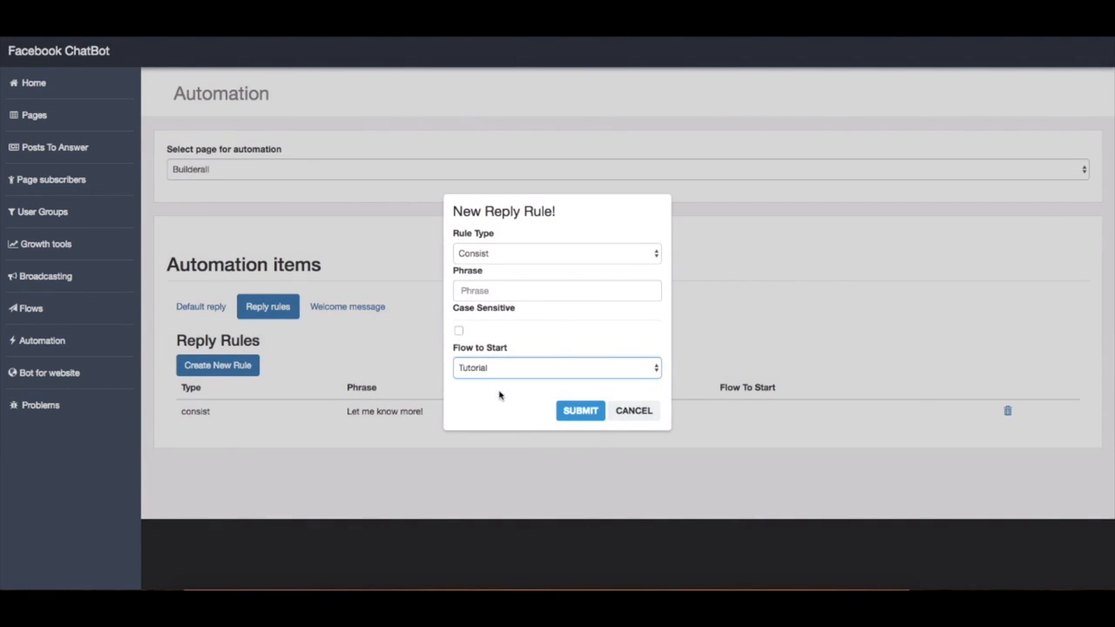
left_click(516, 291)
type("Hi!")
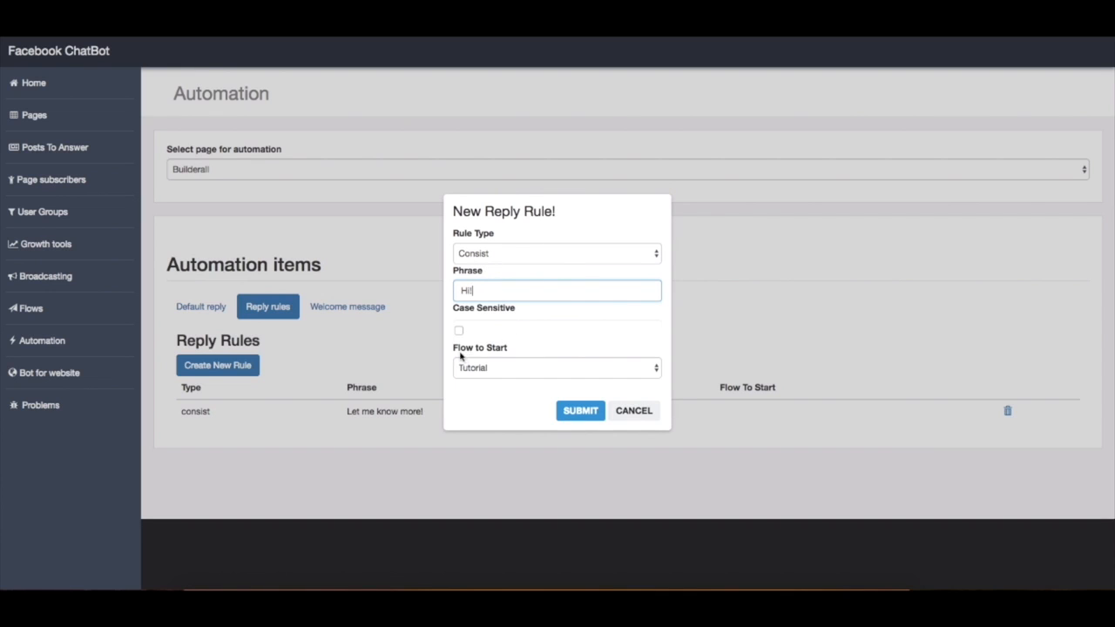
left_click(581, 411)
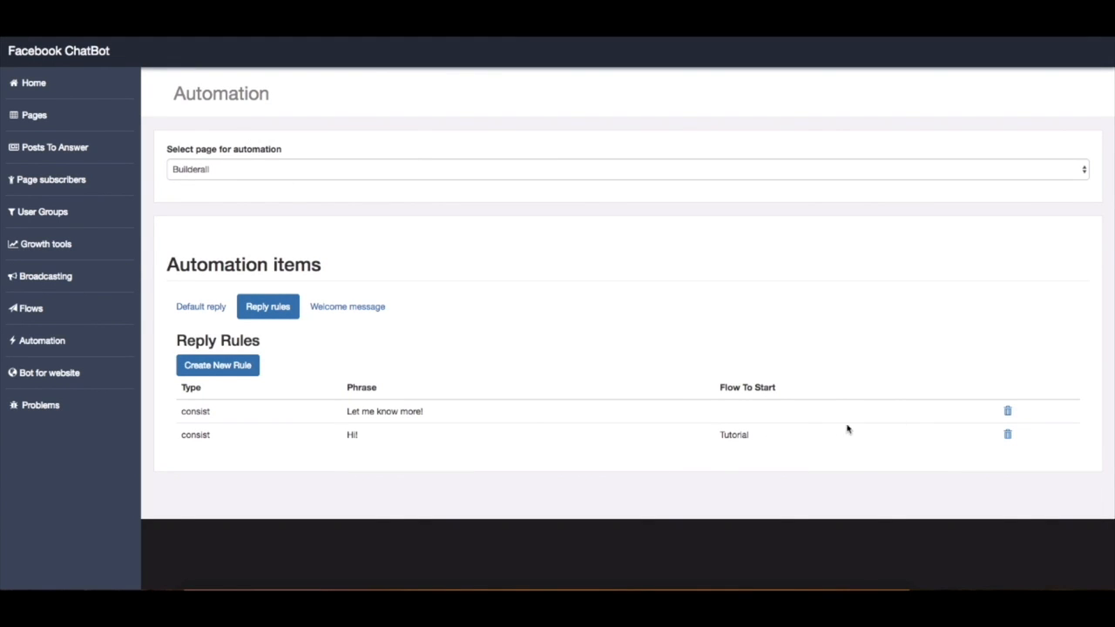
Delete the reply rule for the phrase "Let me know more!"
left_click(1008, 412)
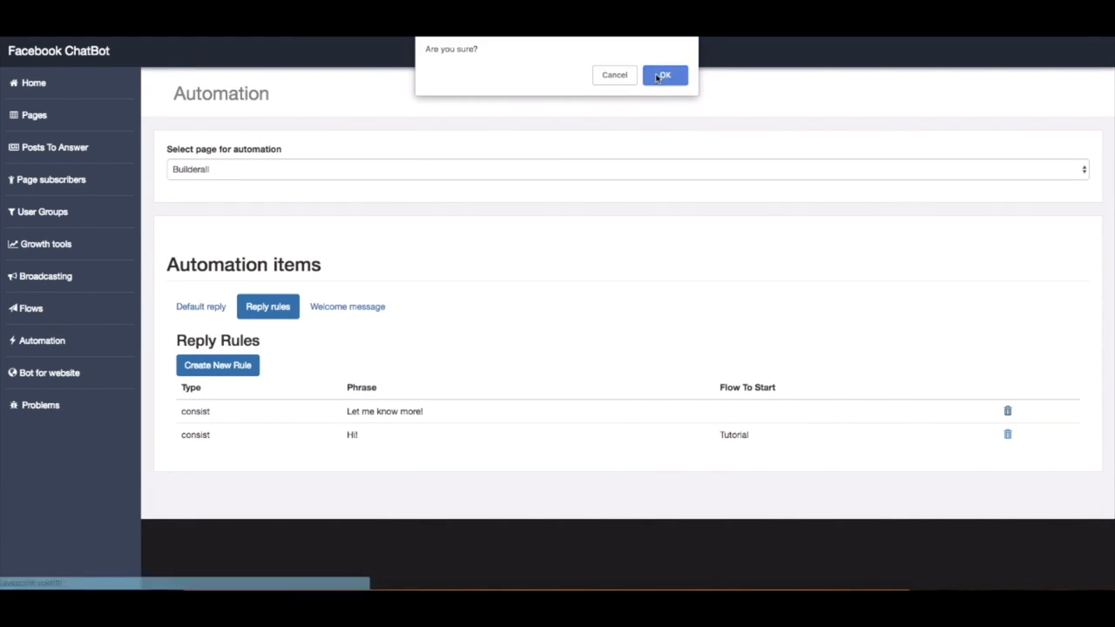
left_click(664, 76)
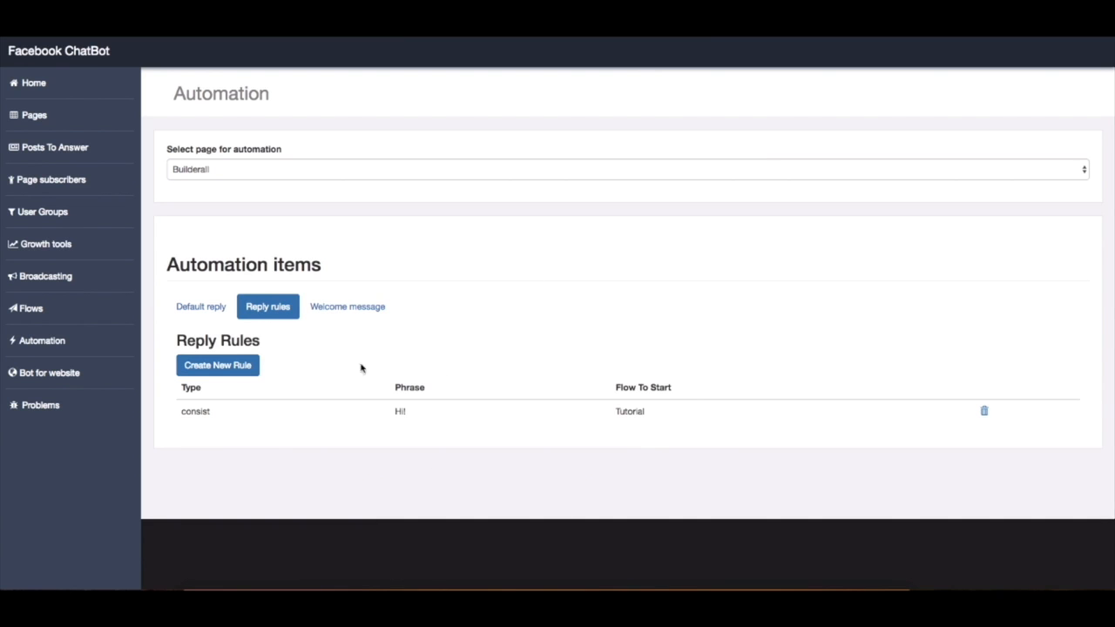
View the welcome message section and the default reply settings of the Builderall page's automation
left_click(322, 315)
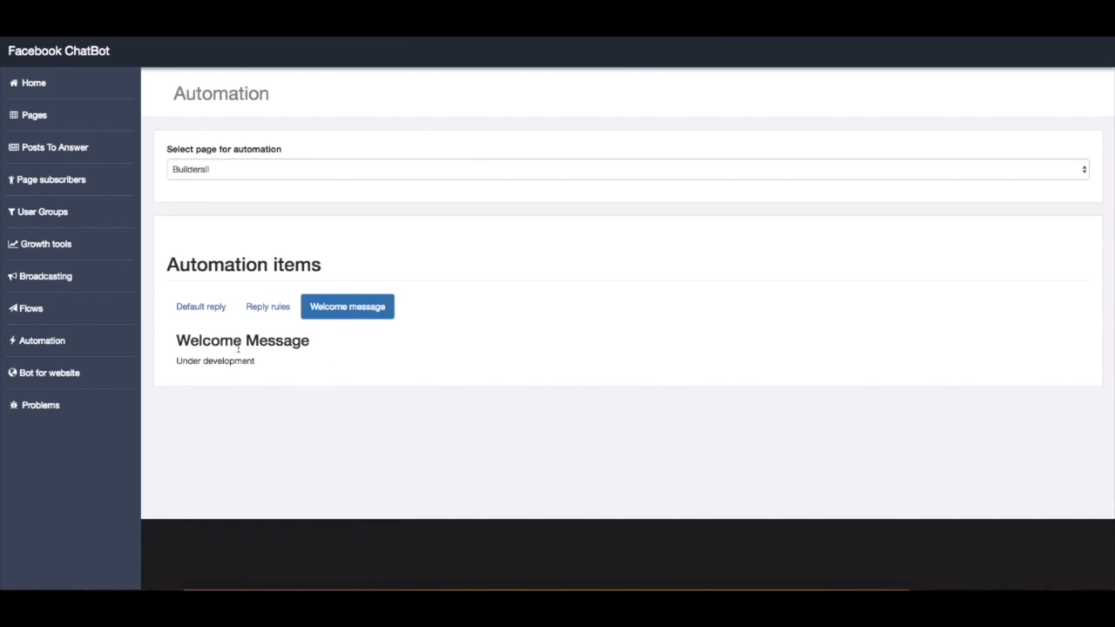
left_click(201, 307)
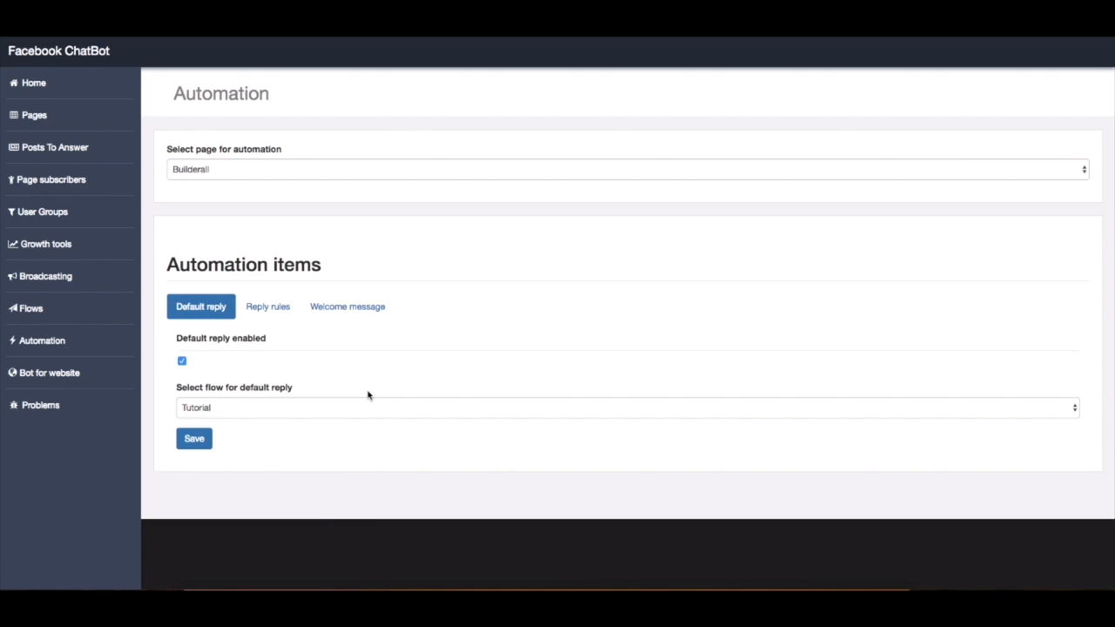
left_click(35, 380)
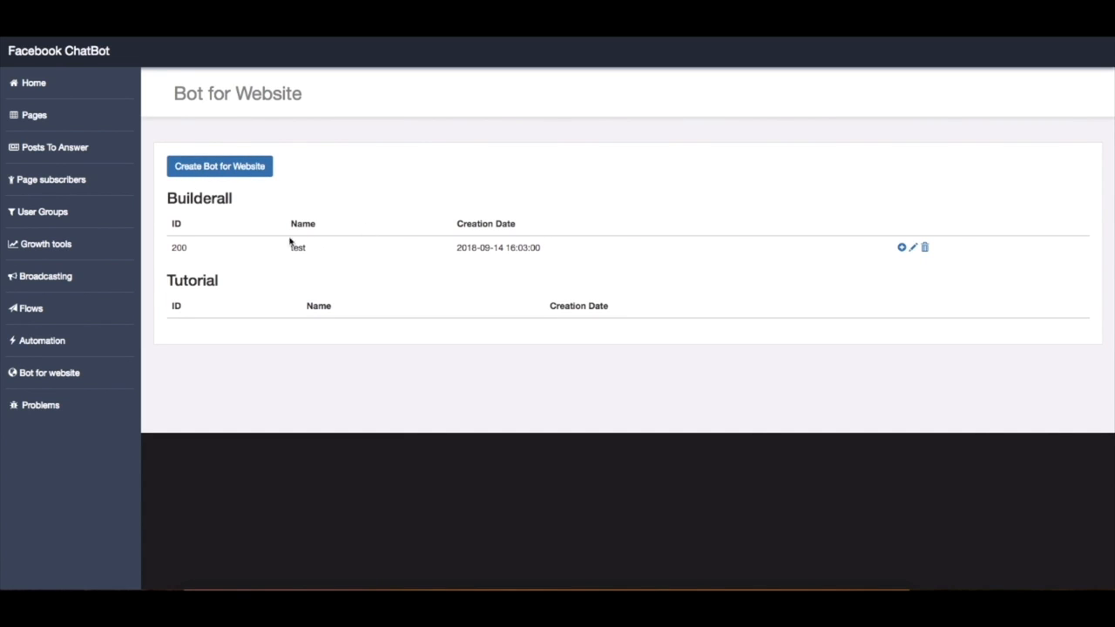
left_click(901, 249)
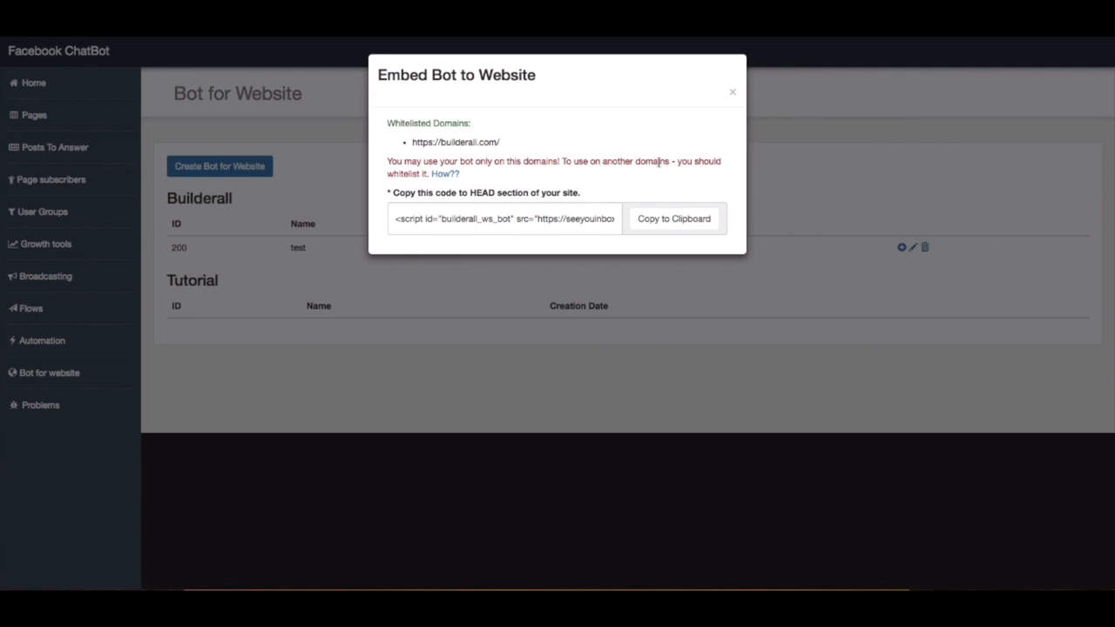
left_click(445, 175)
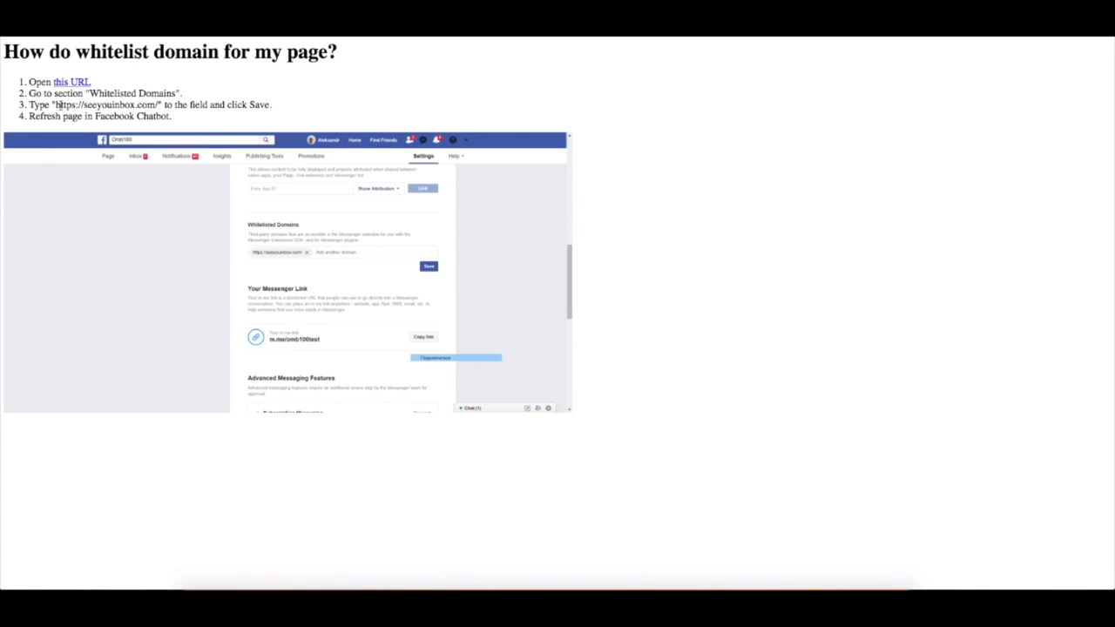
left_click_drag(159, 105, 54, 105)
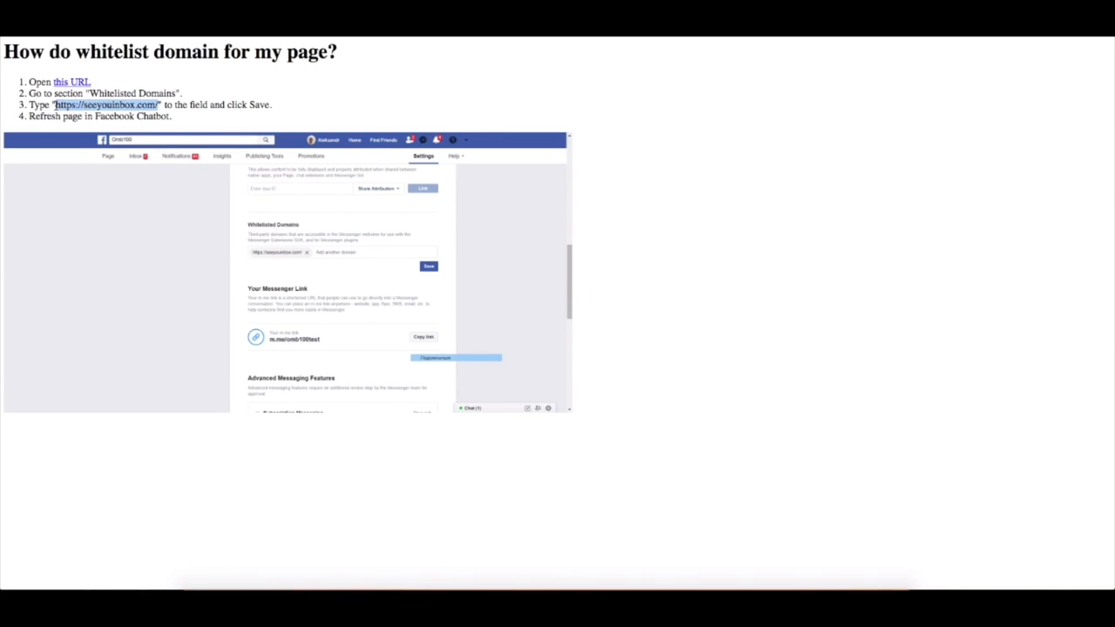
left_click(143, 128)
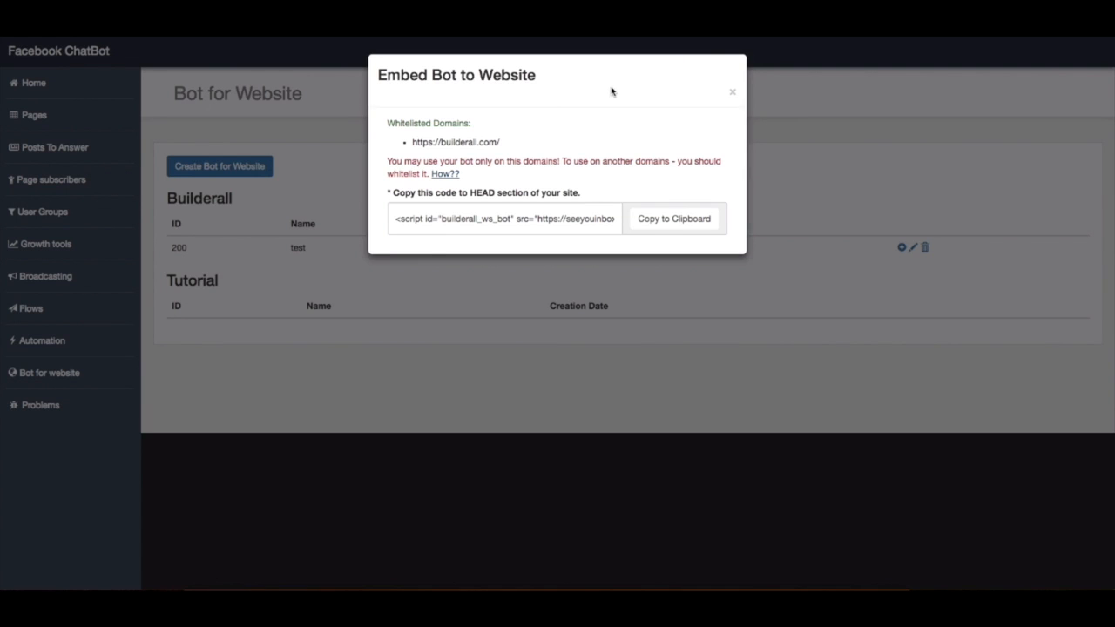
Copy the embed code of the website bot "test" to the clipboard and close the embed dialog
left_click_drag(394, 219, 616, 220)
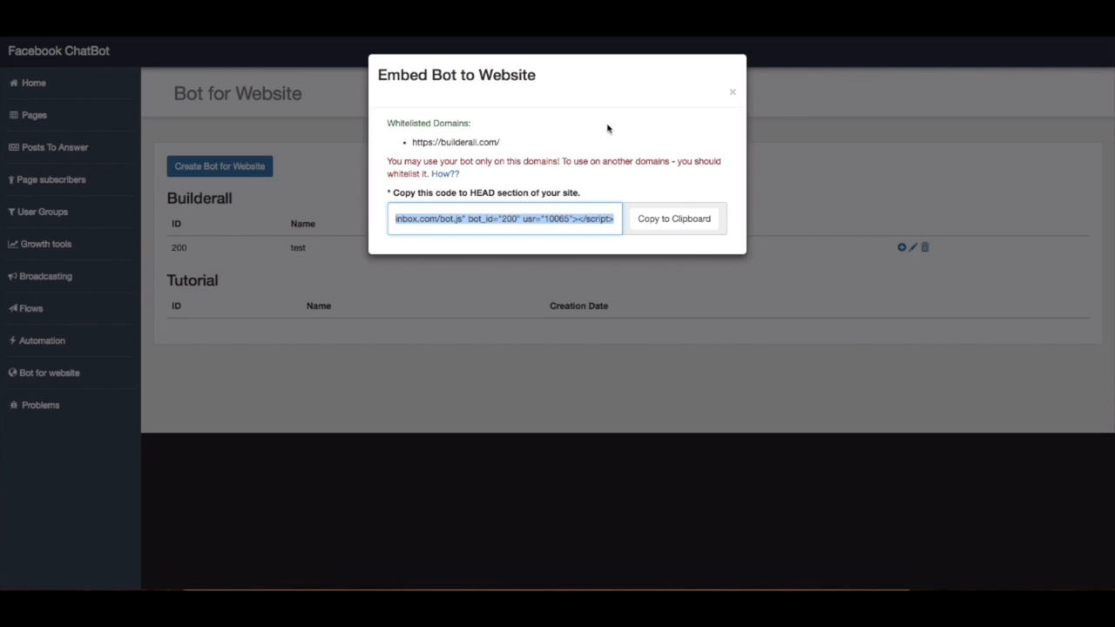
left_click(607, 128)
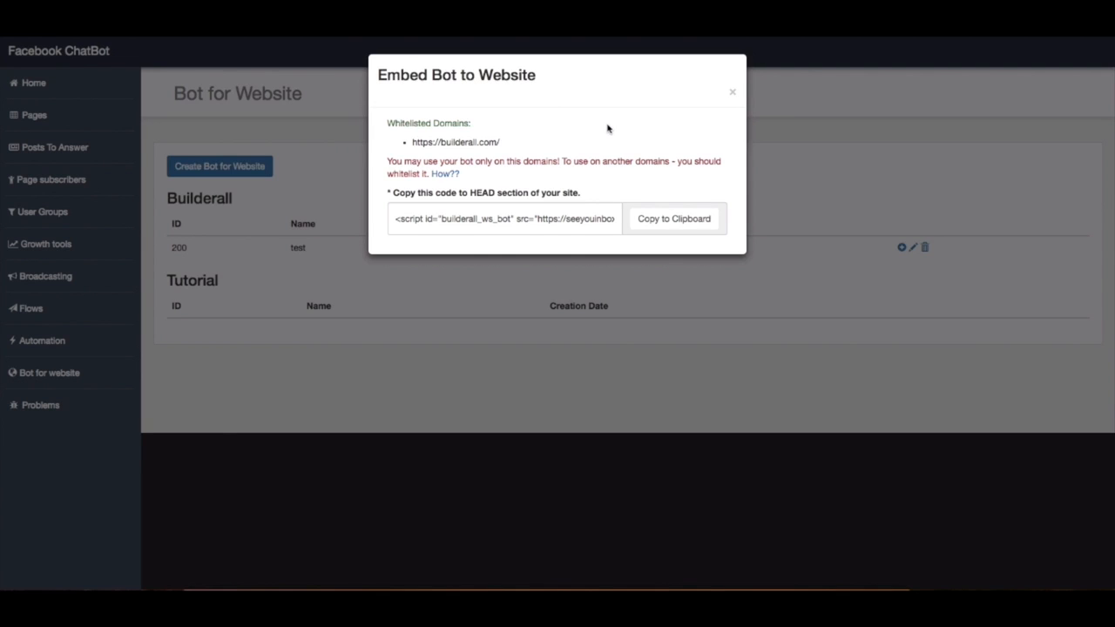
left_click(674, 230)
left_click(731, 91)
Create a new website bot named "qweasd" for the Builderall page
left_click(271, 170)
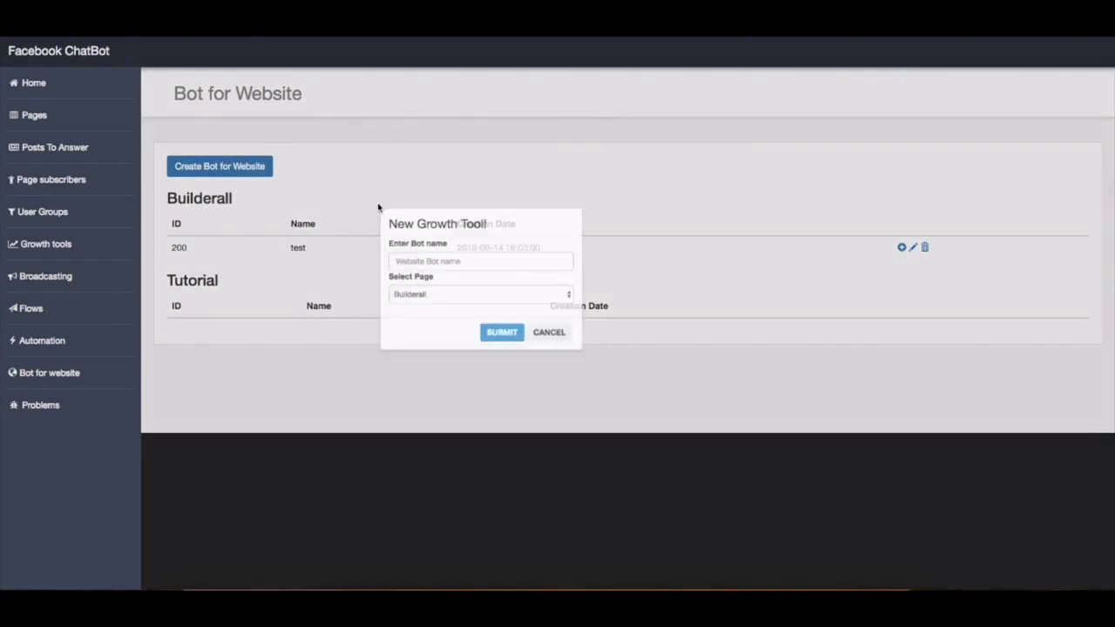
left_click(505, 291)
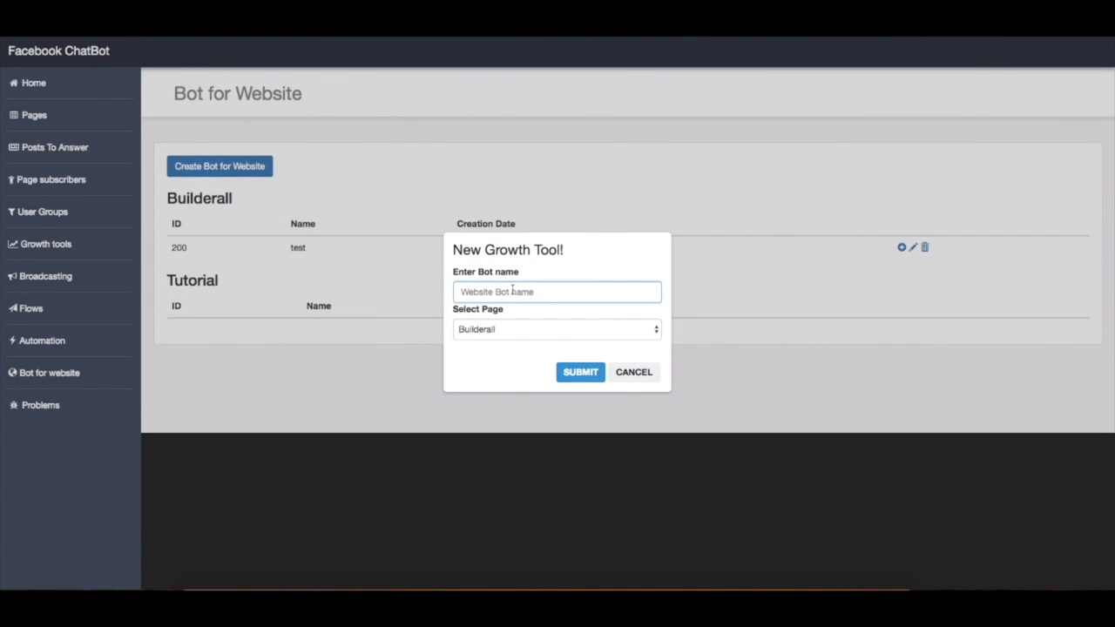
type("qweasd")
left_click(526, 328)
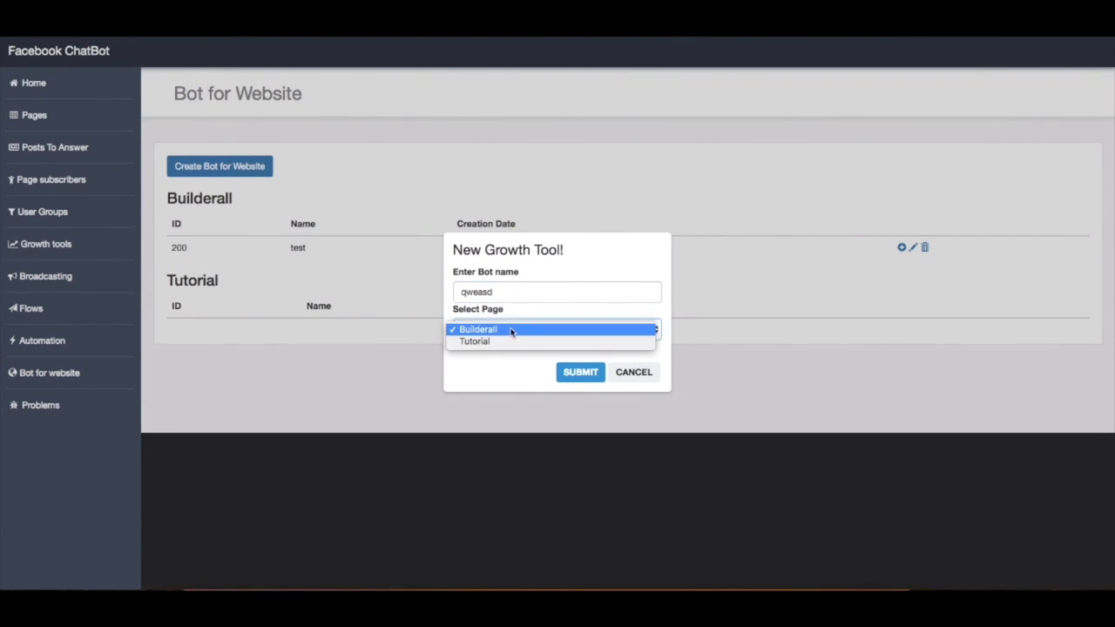
left_click(512, 330)
left_click(578, 373)
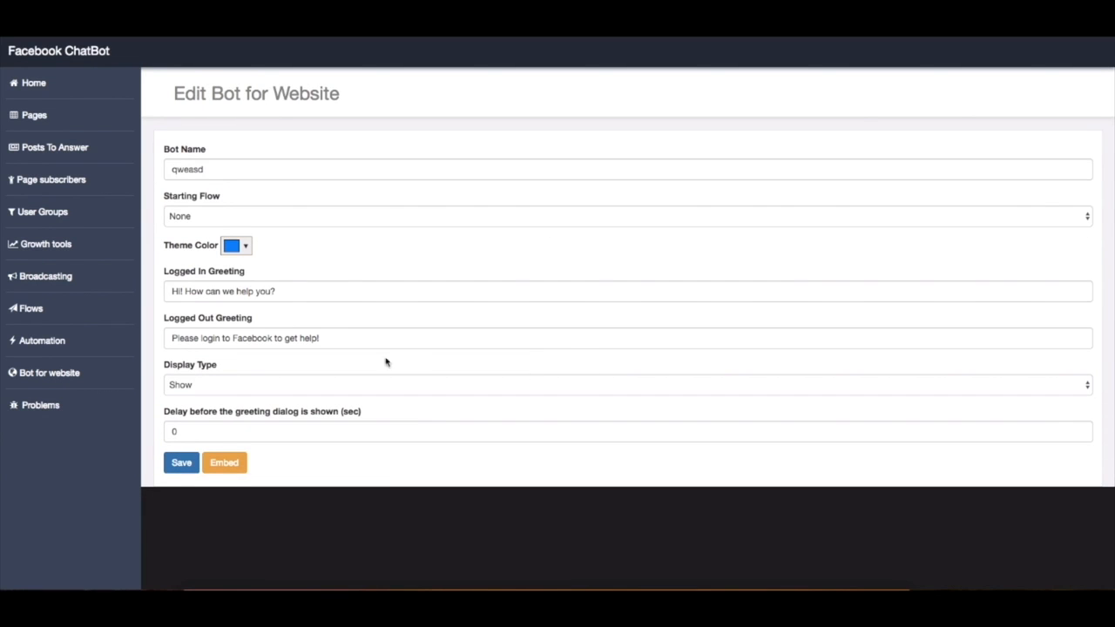
Set the bot's starting flow to Tutorial and its display type to Fade
left_click(1077, 220)
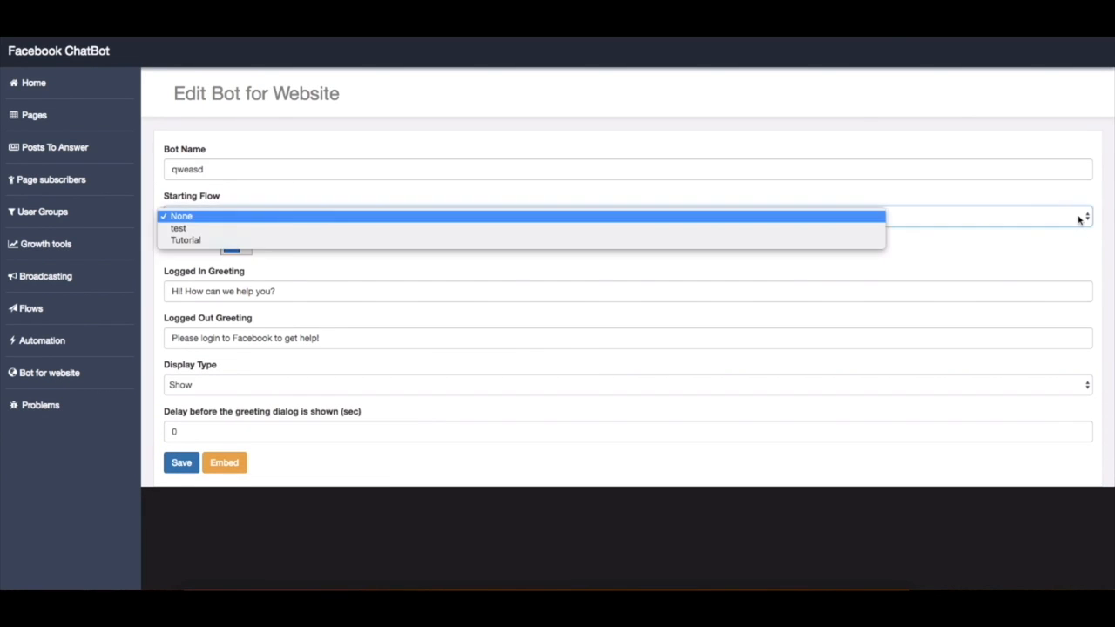
left_click(391, 241)
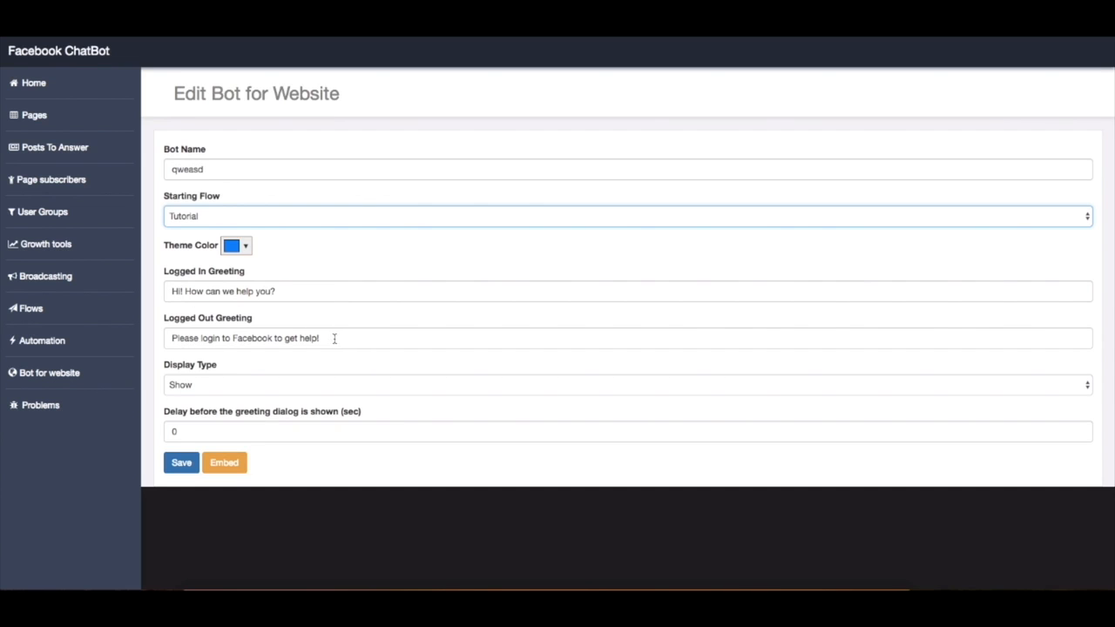
left_click(213, 386)
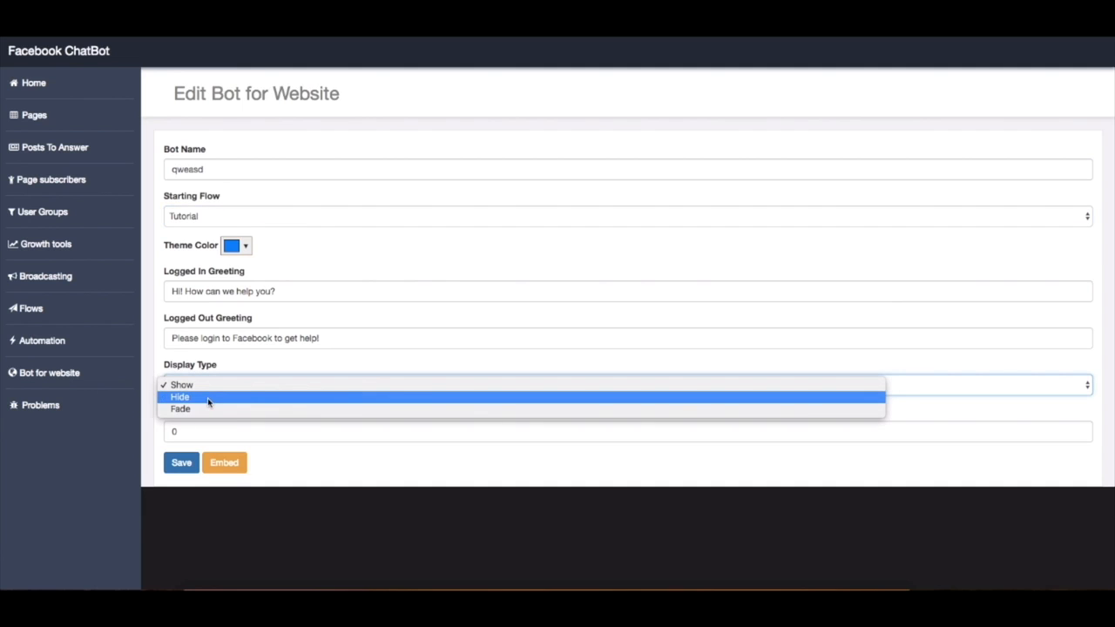
left_click(243, 409)
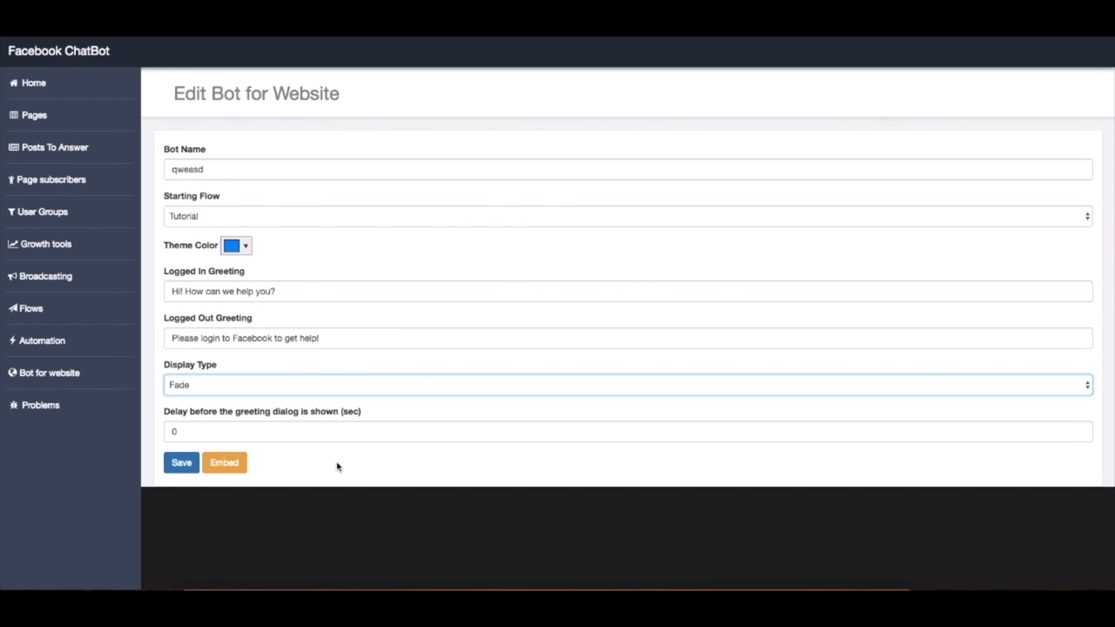
View the embed code and domain whitelisting instructions for the bot "qweasd", and return to its settings
left_click(224, 466)
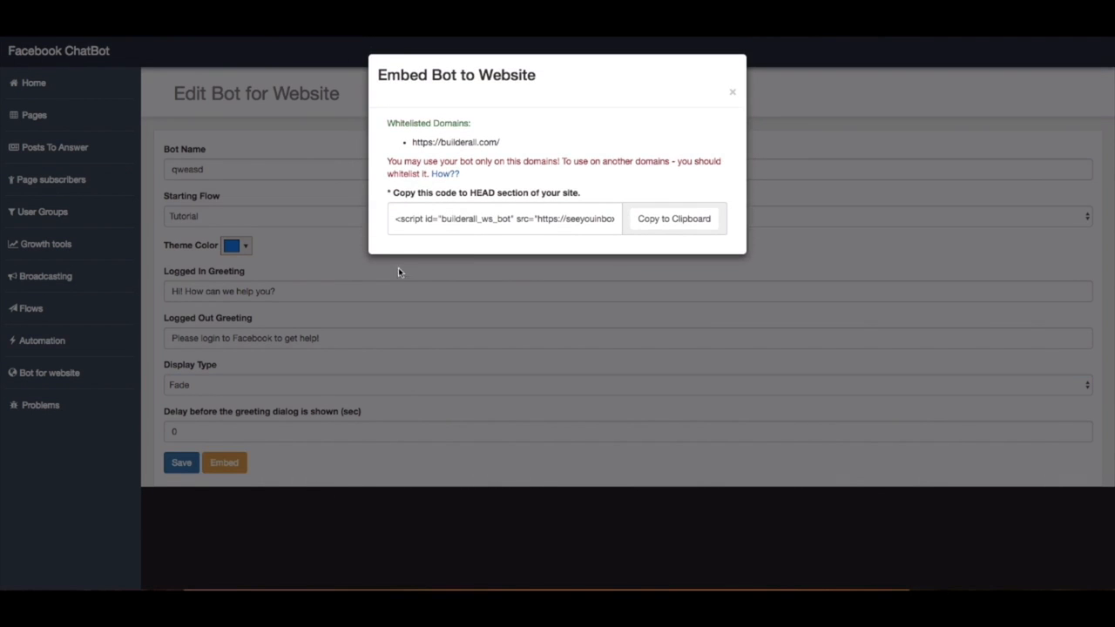
left_click_drag(396, 218, 628, 220)
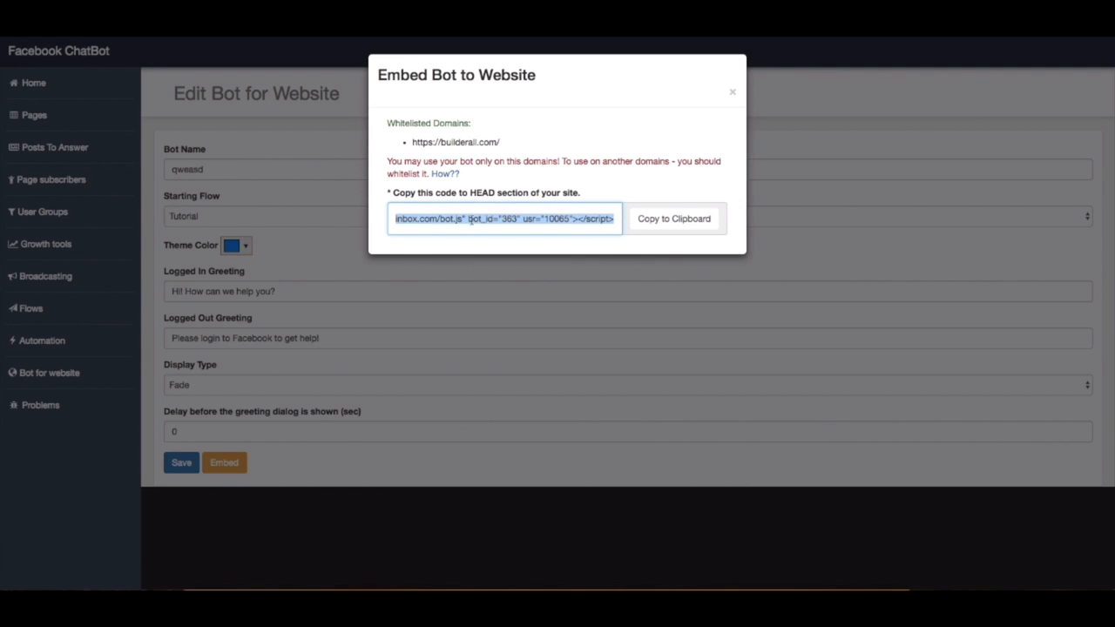
left_click(445, 174)
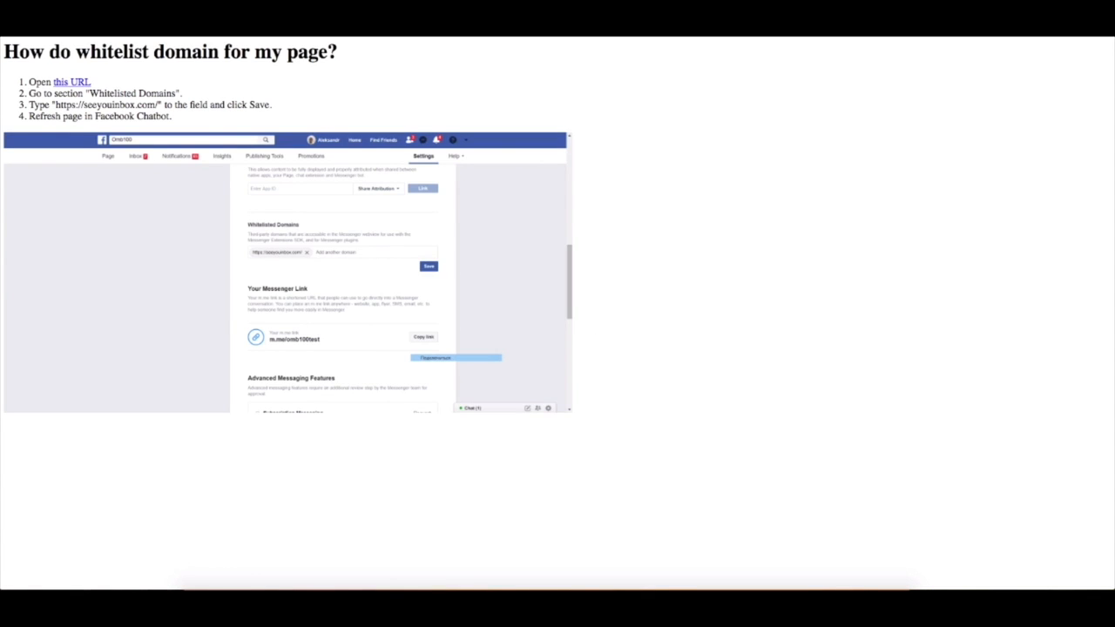
key("super+w")
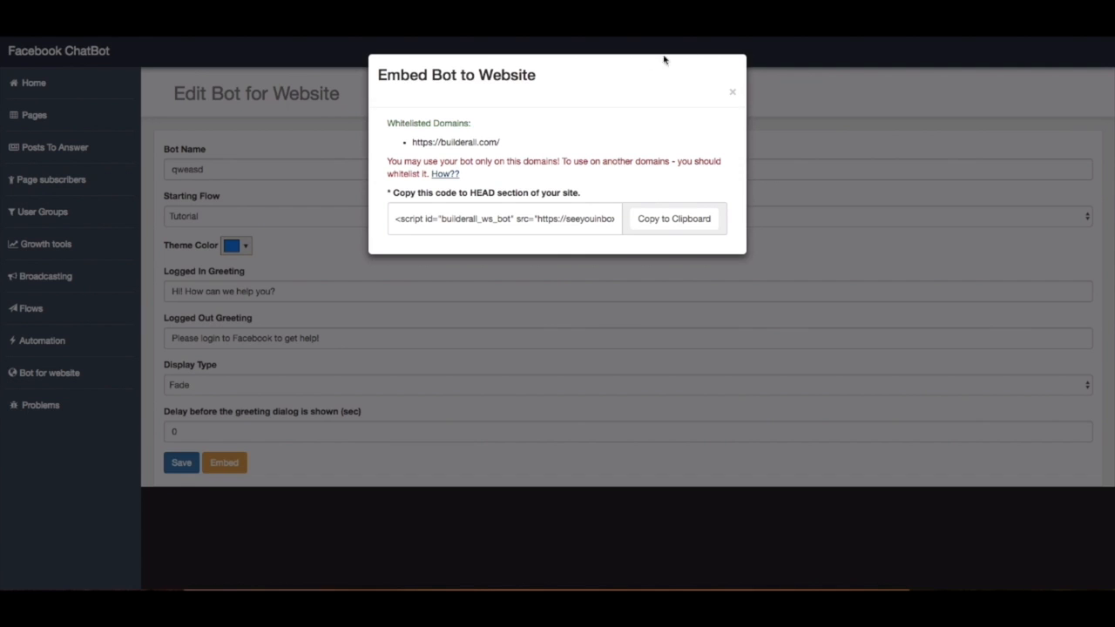
left_click(734, 95)
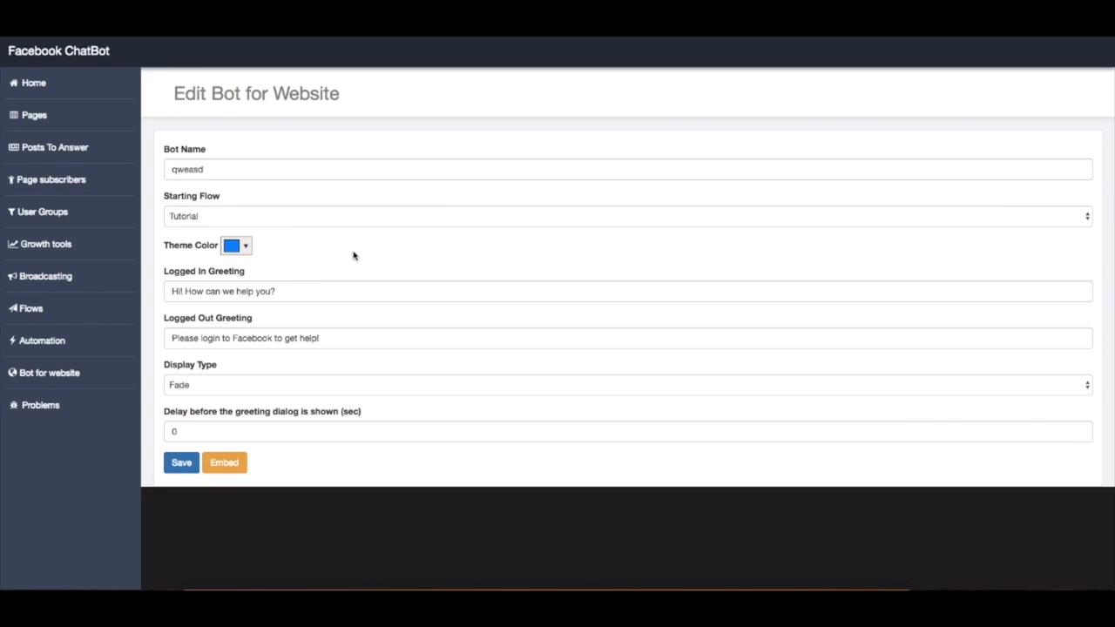
Save the settings of the website bot "qweasd"
left_click(182, 463)
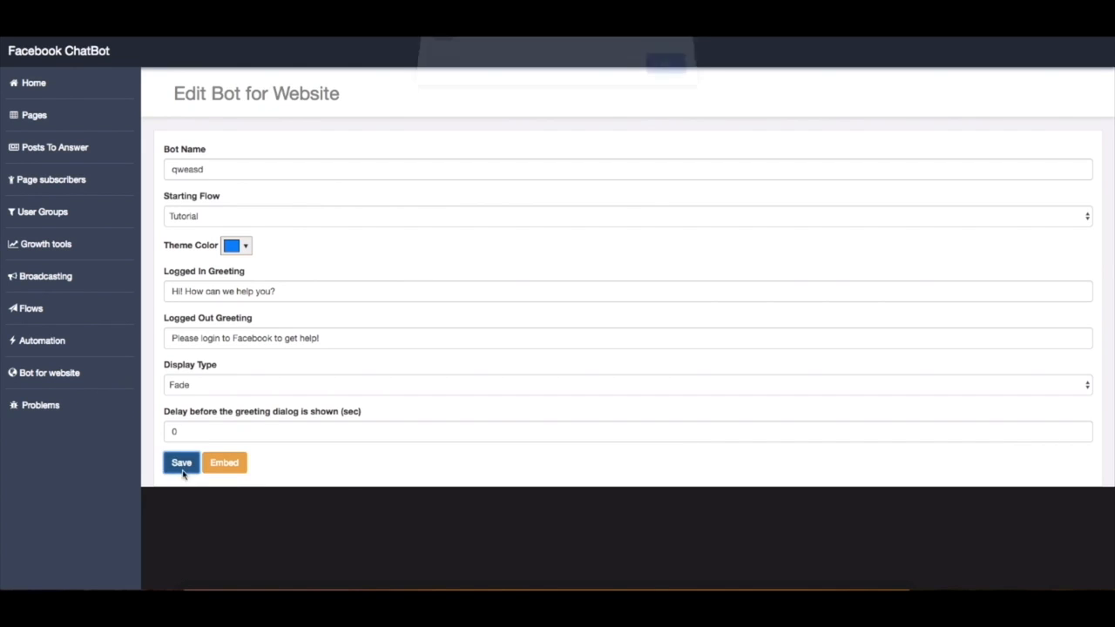
left_click(665, 79)
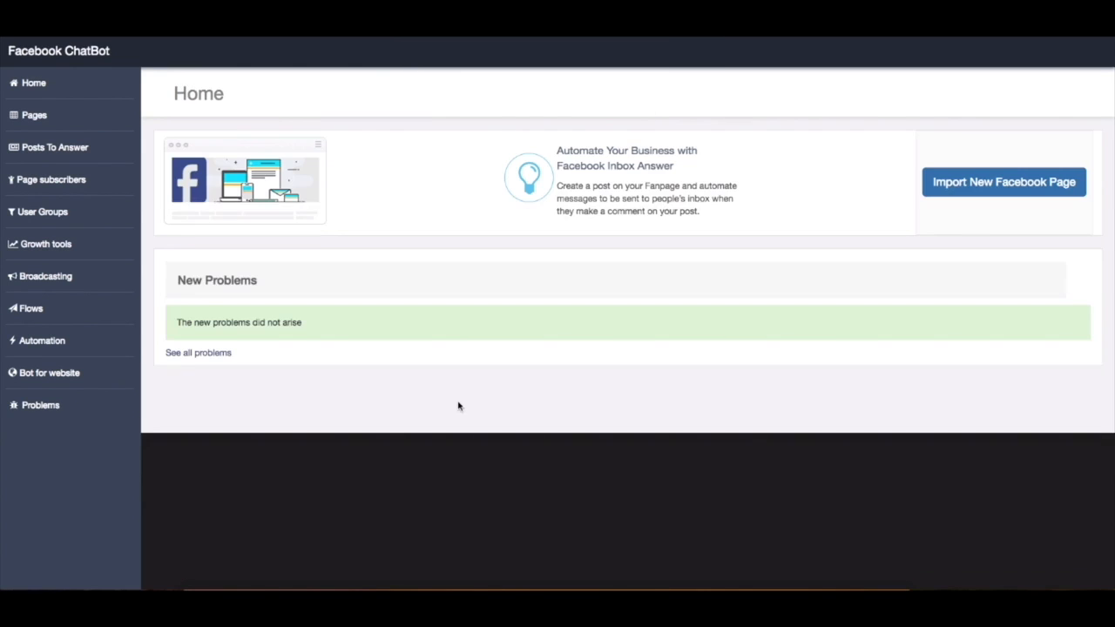